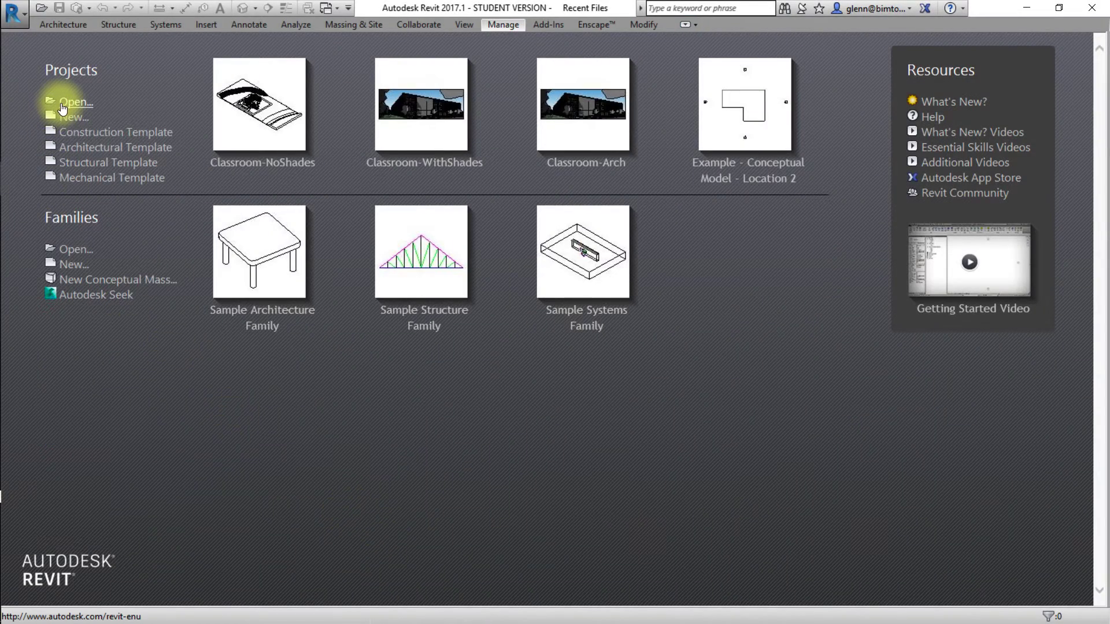
# Open the Classroom-NoShades project from the Datasets folder.
pyautogui.click(63, 102)
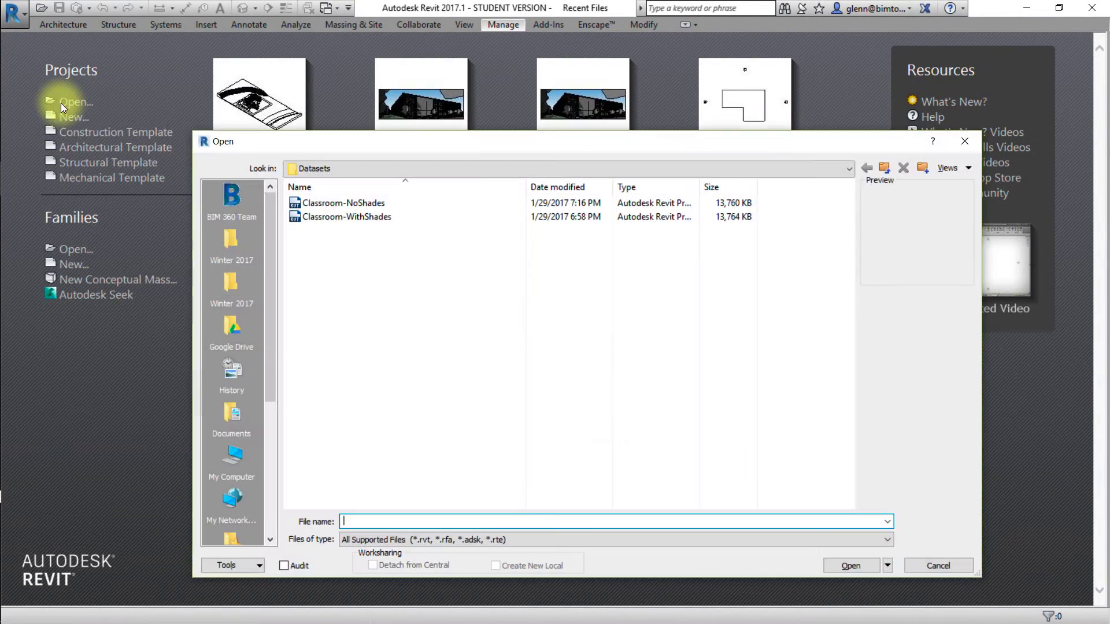
pyautogui.click(390, 206)
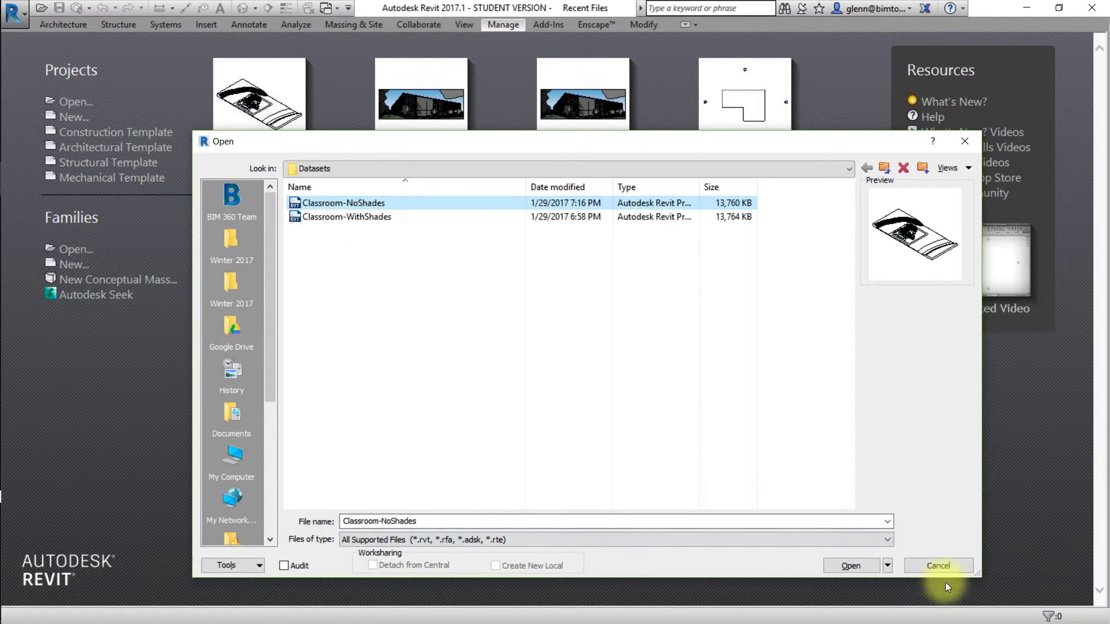
pyautogui.click(873, 565)
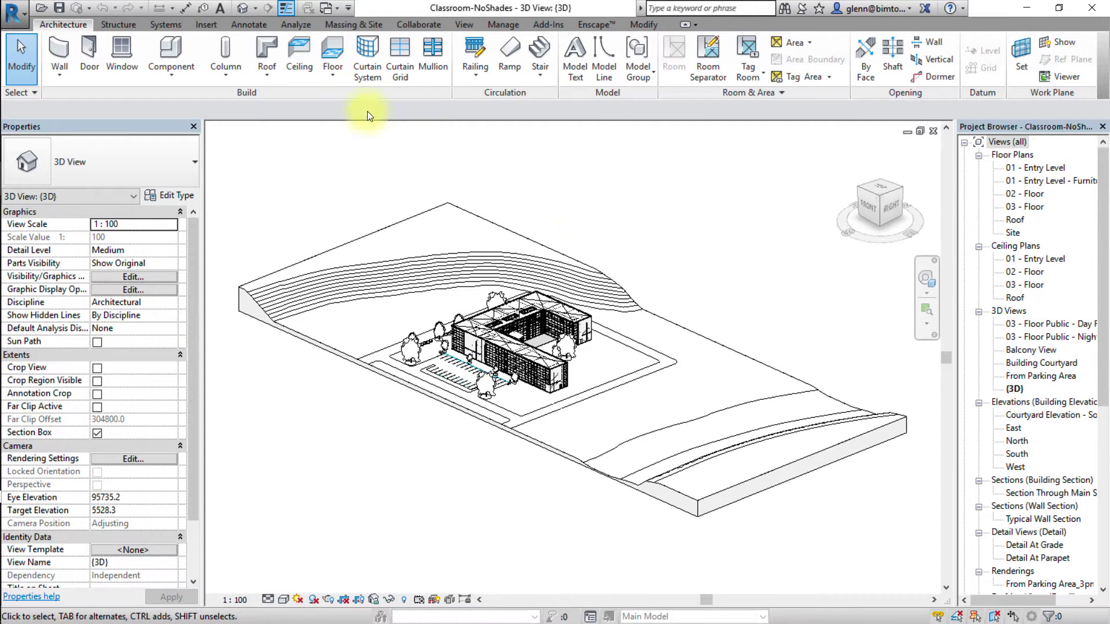
# Check the project's location and nearby weather stations in the Location Weather and Site settings.
pyautogui.click(296, 24)
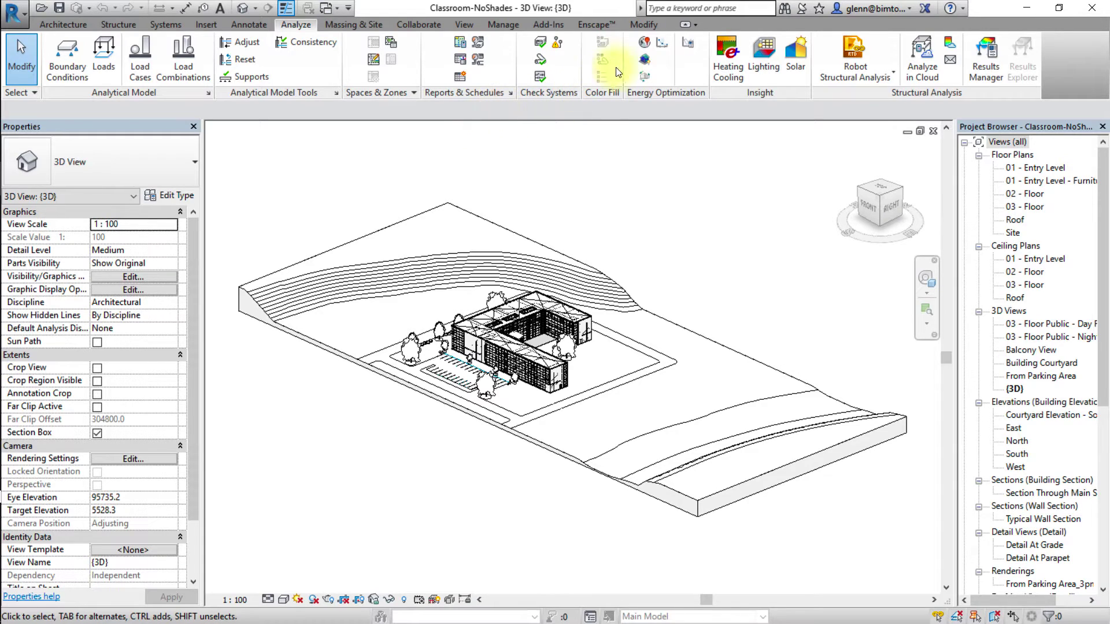
pyautogui.click(647, 47)
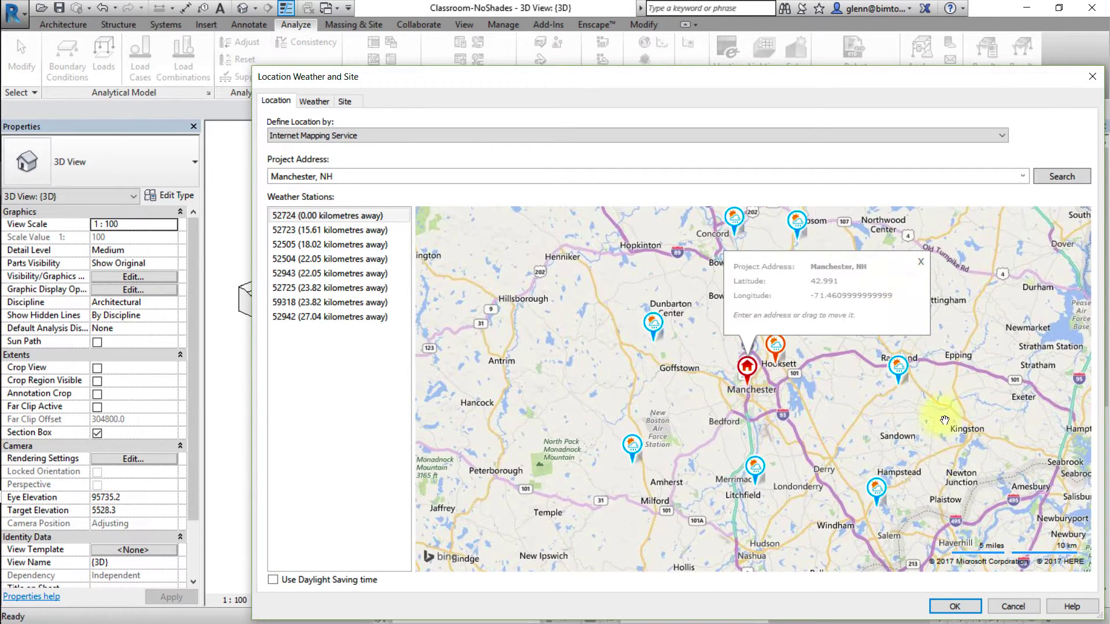
pyautogui.click(941, 605)
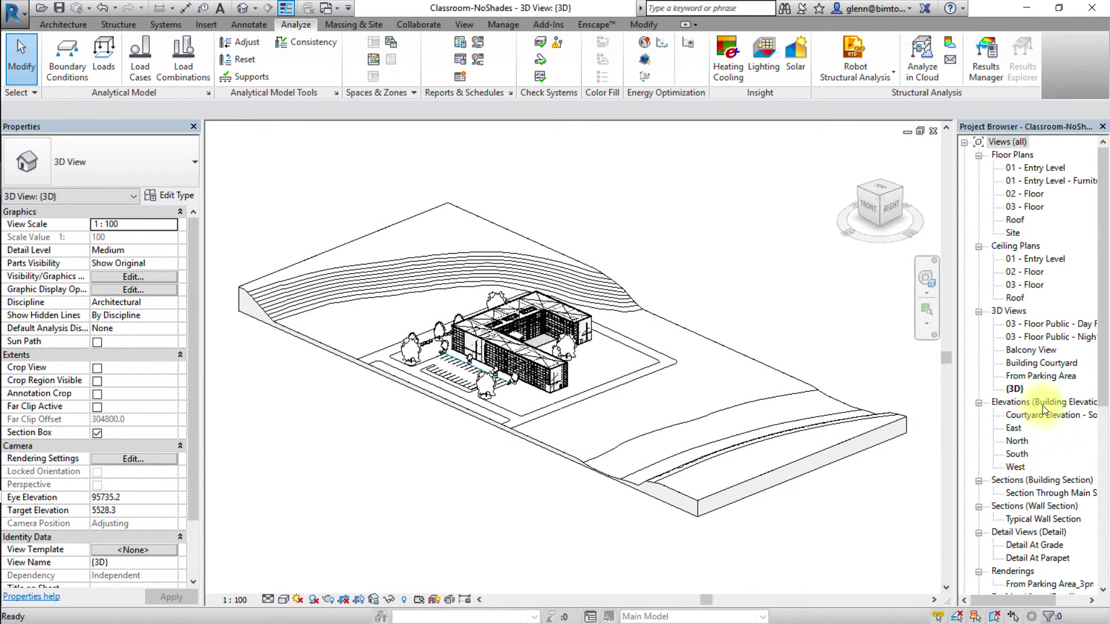
# Duplicate the default {3D} view and name the copy Southern Facade.
pyautogui.doubleClick(1015, 389)
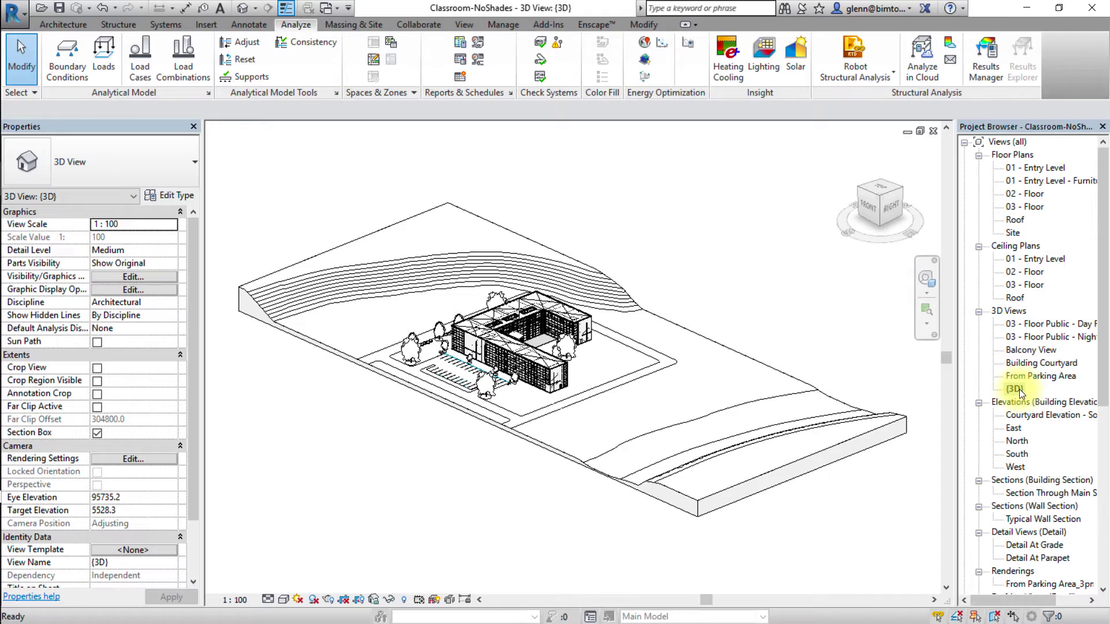
pyautogui.rightClick(1019, 389)
pyautogui.moveTo(992, 205)
pyautogui.click(888, 214)
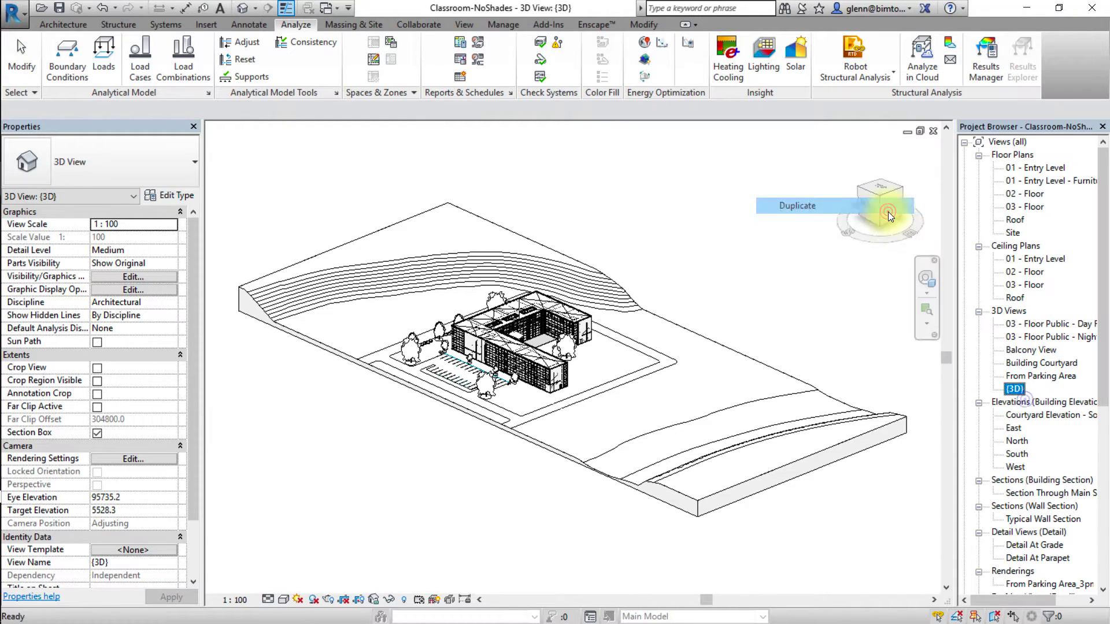
pyautogui.rightClick(1015, 402)
pyautogui.click(1005, 305)
pyautogui.write('S')
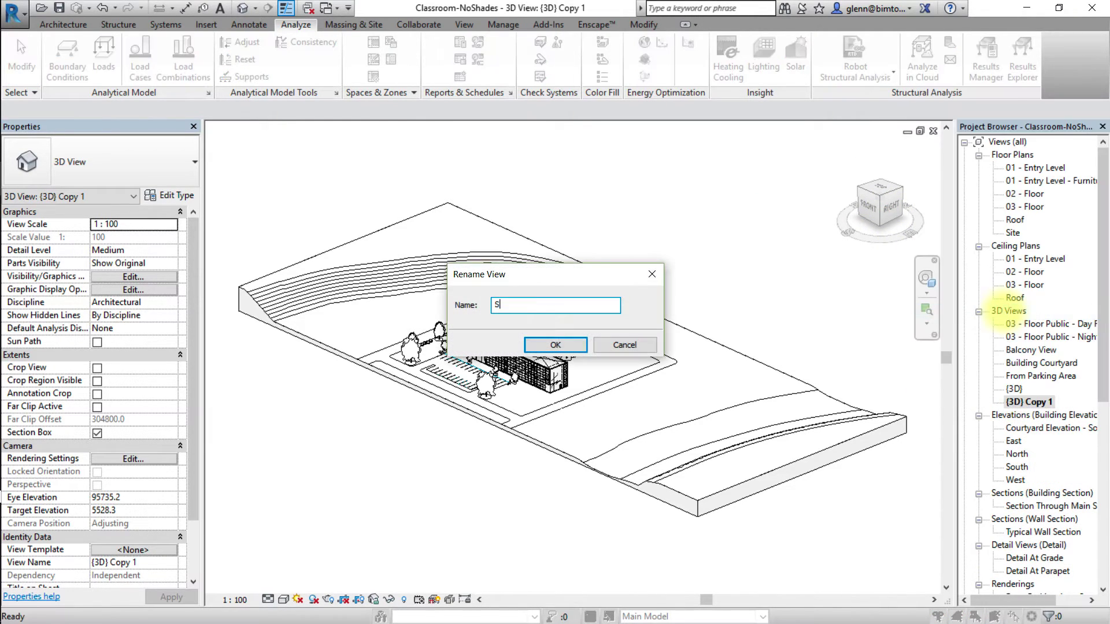
pyautogui.write('outhern Facade')
pyautogui.press('Return')
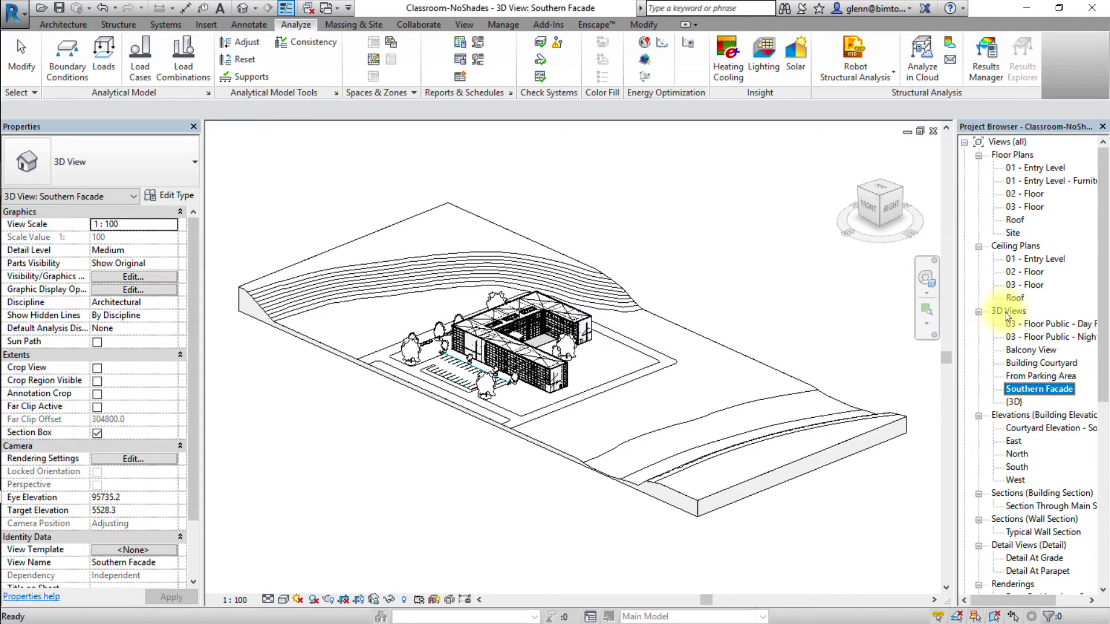
# Duplicate the Southern Facade view and orient the copy to the top-front-left corner of the building.
pyautogui.rightClick(1040, 390)
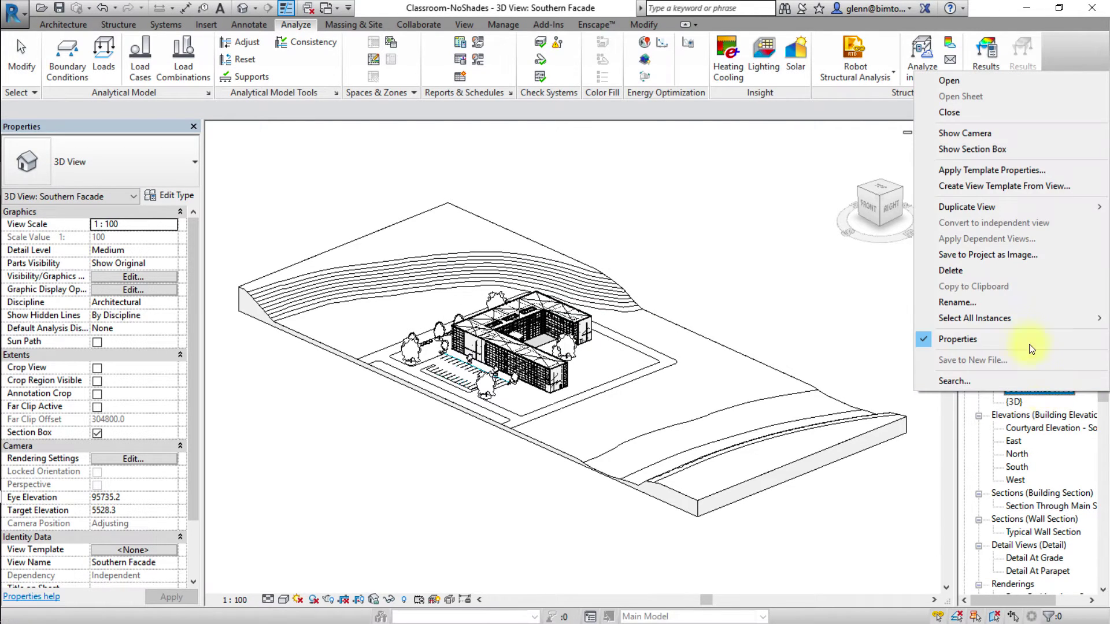
pyautogui.moveTo(971, 207)
pyautogui.click(879, 205)
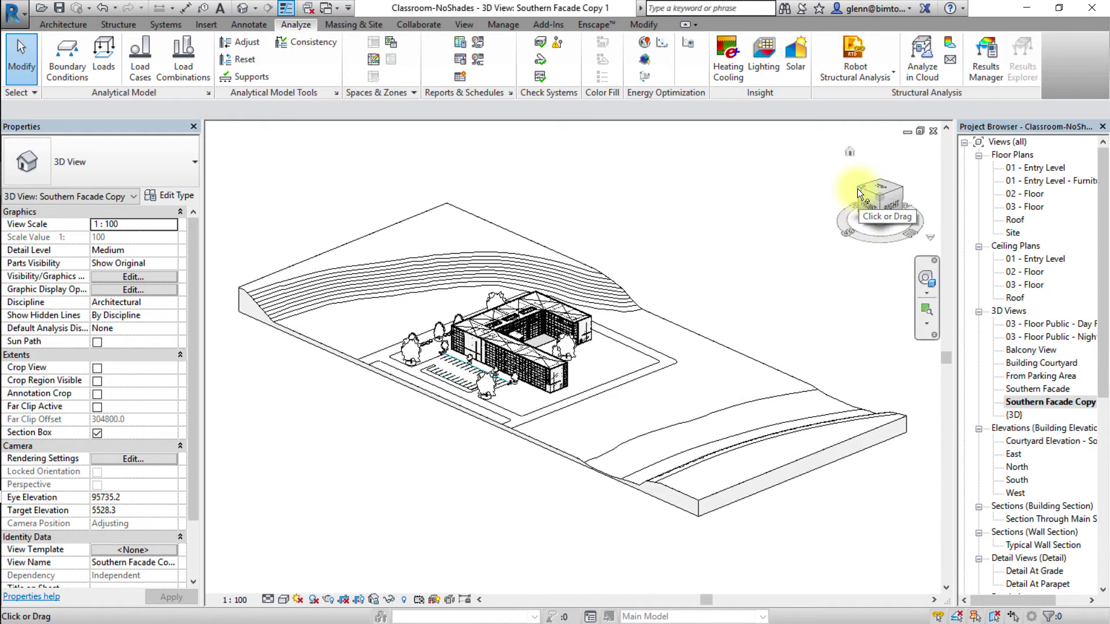
pyautogui.click(860, 194)
# Rename the reoriented copy of the Southern Facade view as Western Facade.
pyautogui.click(1055, 403)
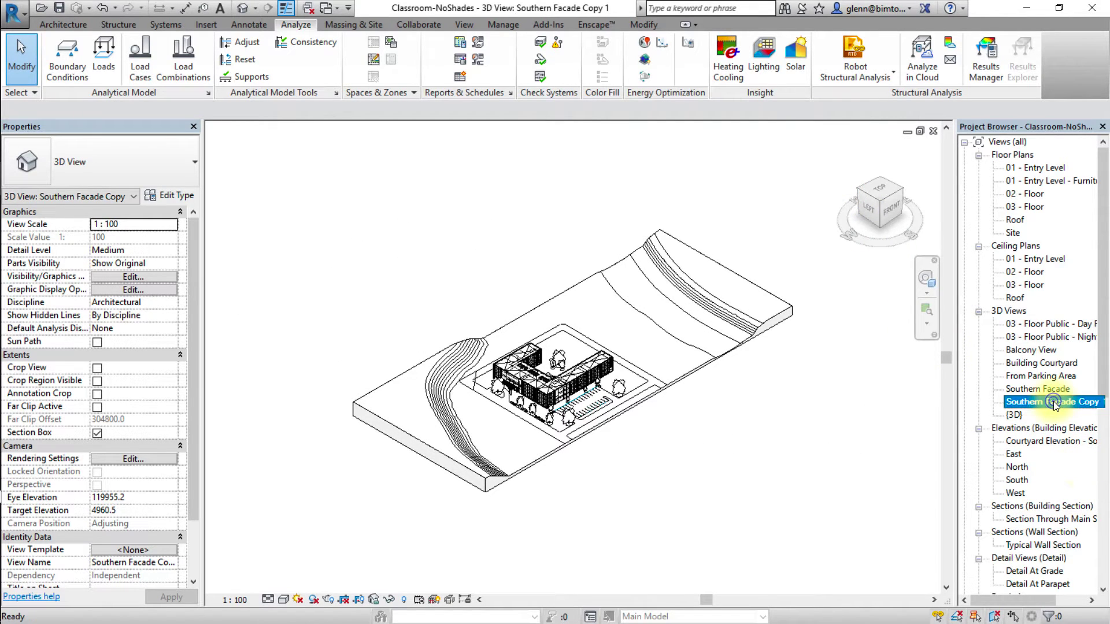
pyautogui.rightClick(1054, 403)
pyautogui.click(984, 314)
pyautogui.write('West')
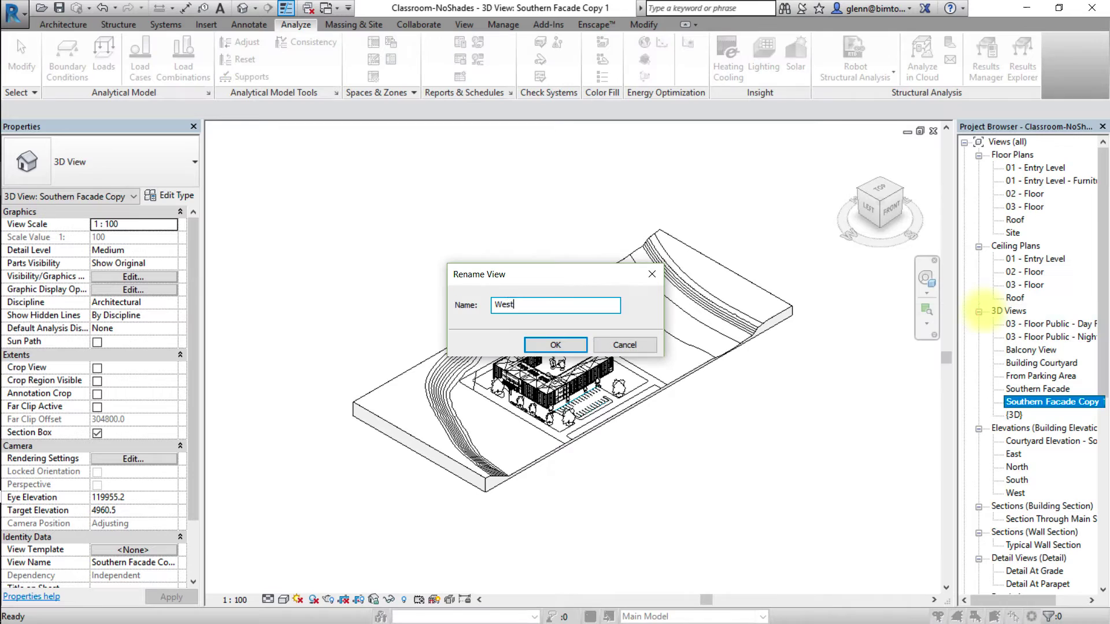
pyautogui.write('ern Facade')
pyautogui.press('Return')
# Duplicate the Southern Facade view and name the copy Southern Facade - Summer Solistice.
pyautogui.doubleClick(1067, 391)
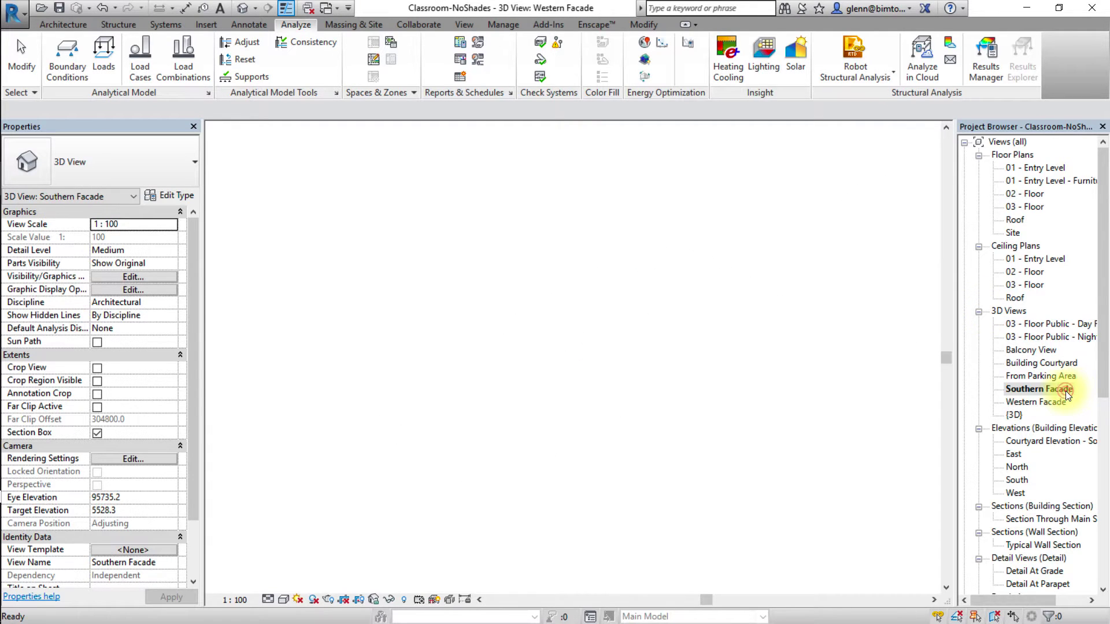
pyautogui.rightClick(1066, 391)
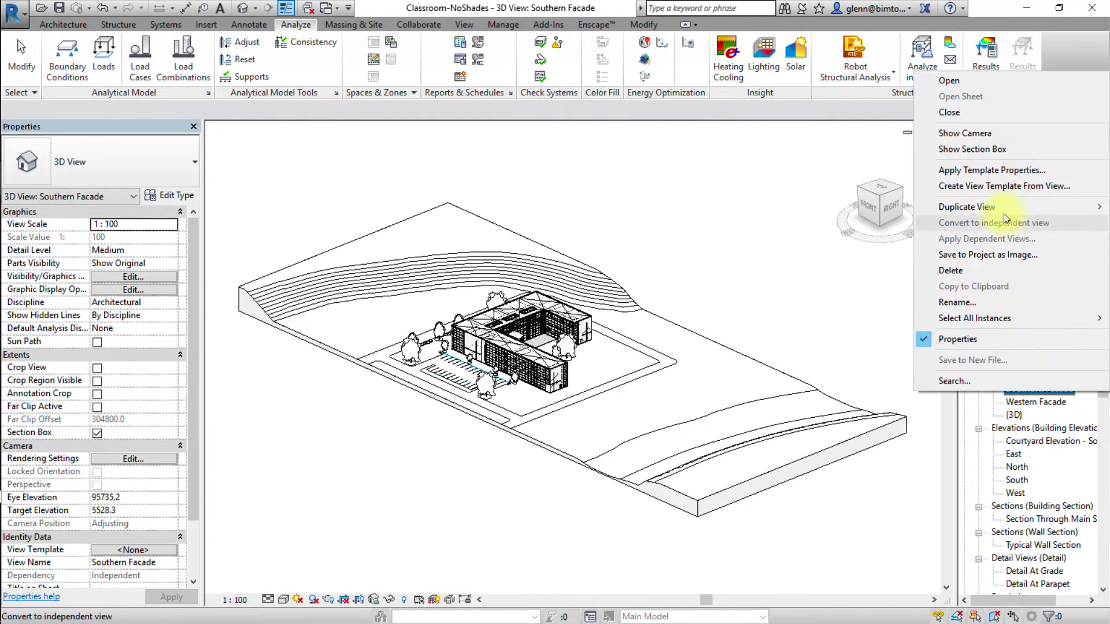
pyautogui.moveTo(983, 208)
pyautogui.click(869, 207)
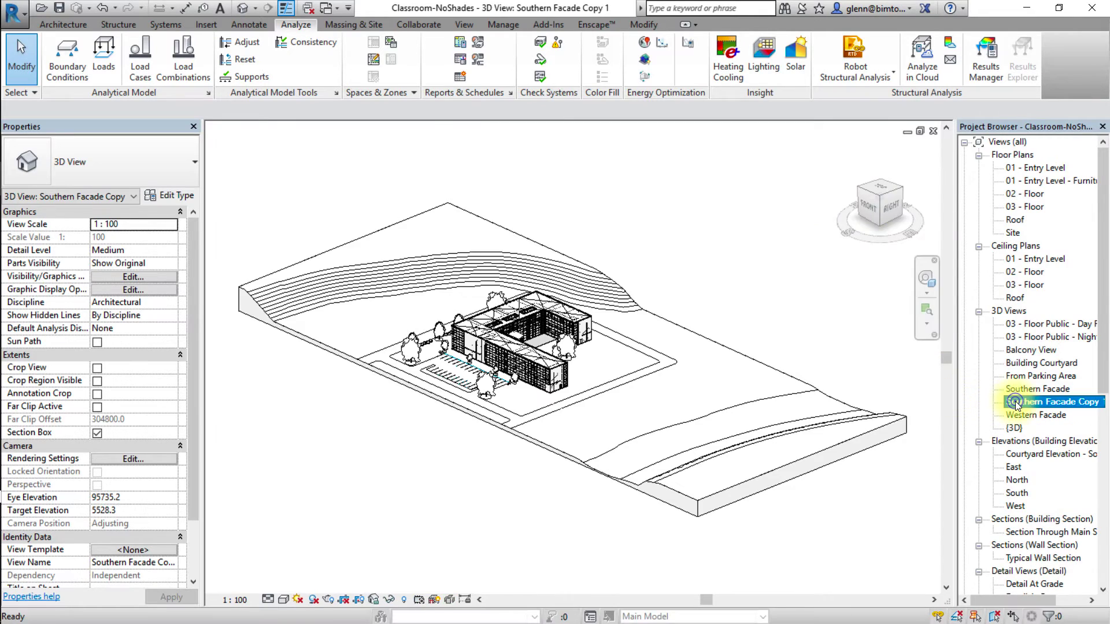
pyautogui.rightClick(1016, 403)
pyautogui.click(960, 310)
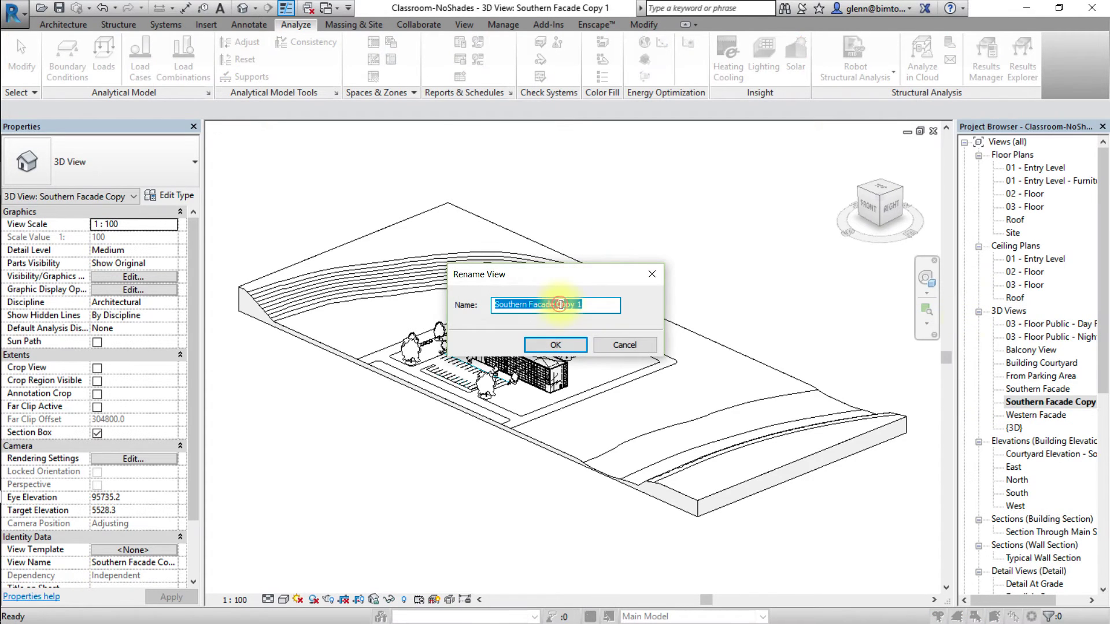
pyautogui.click(560, 304)
pyautogui.moveTo(554, 305); pyautogui.dragTo(601, 305)
pyautogui.write('- Su')
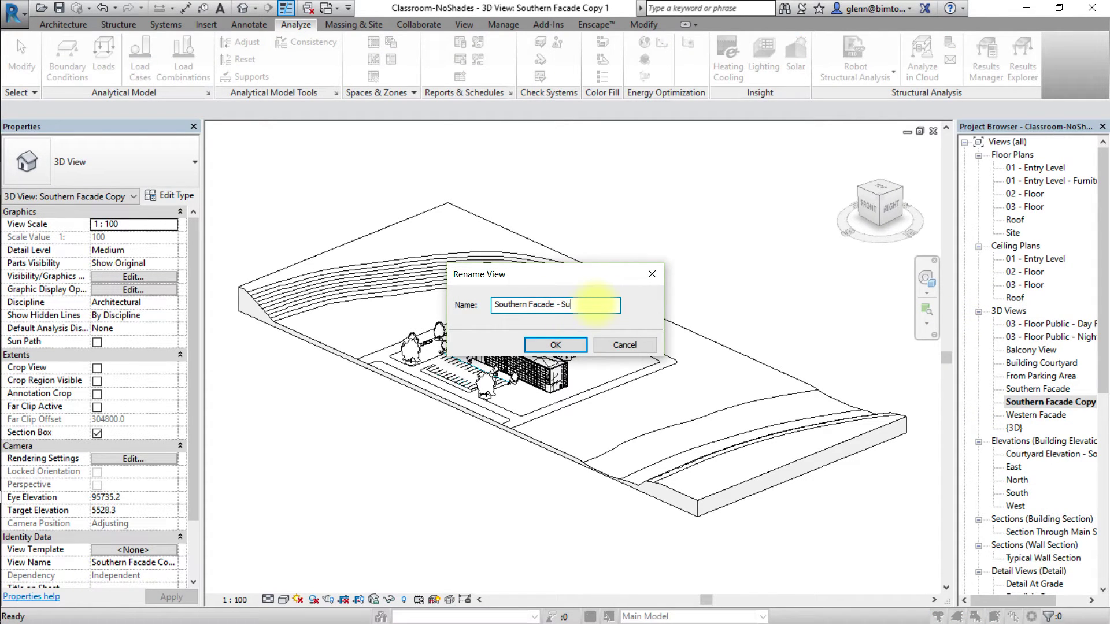
pyautogui.write('mmer Solistice')
pyautogui.press('Return')
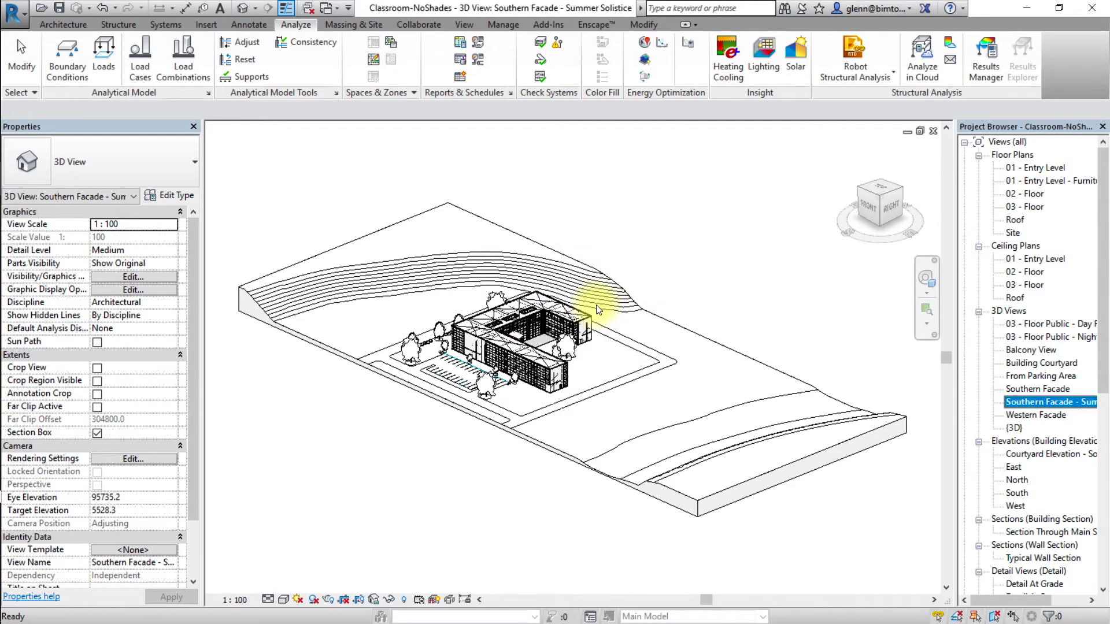
# Duplicate the summer view and name the copy Southern Facade - Spring Equinox.
pyautogui.rightClick(1019, 403)
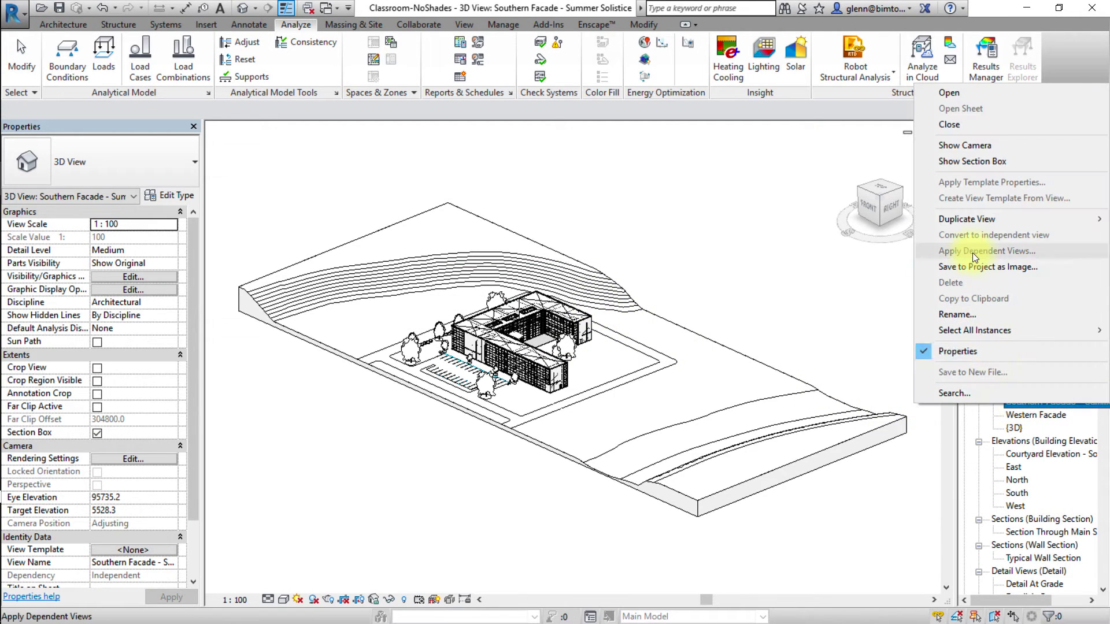
pyautogui.moveTo(977, 218)
pyautogui.click(896, 215)
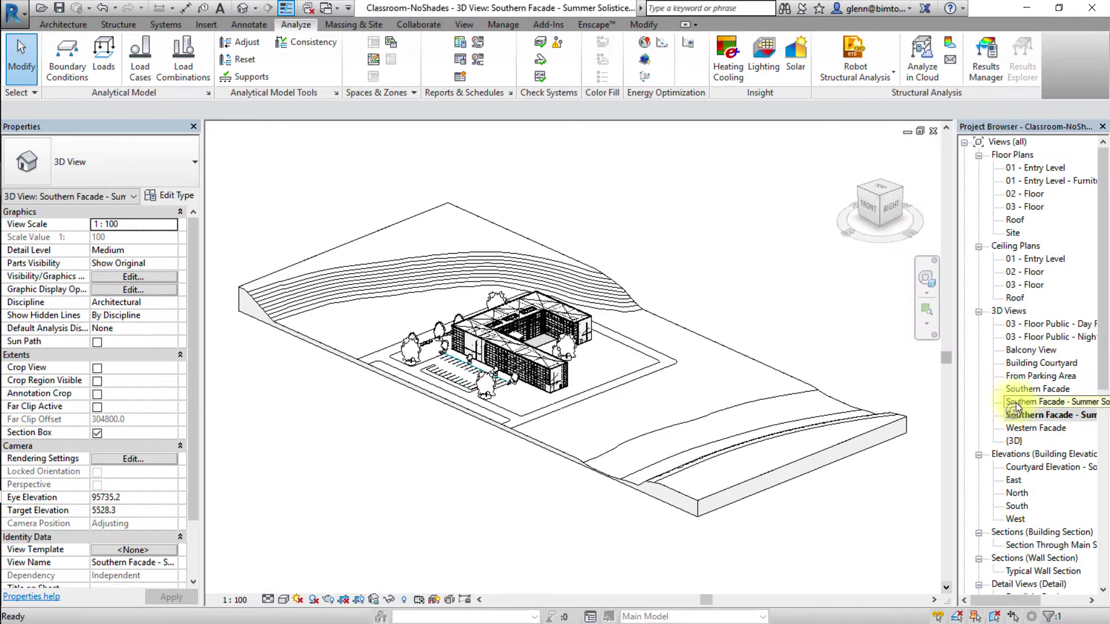
pyautogui.rightClick(1019, 415)
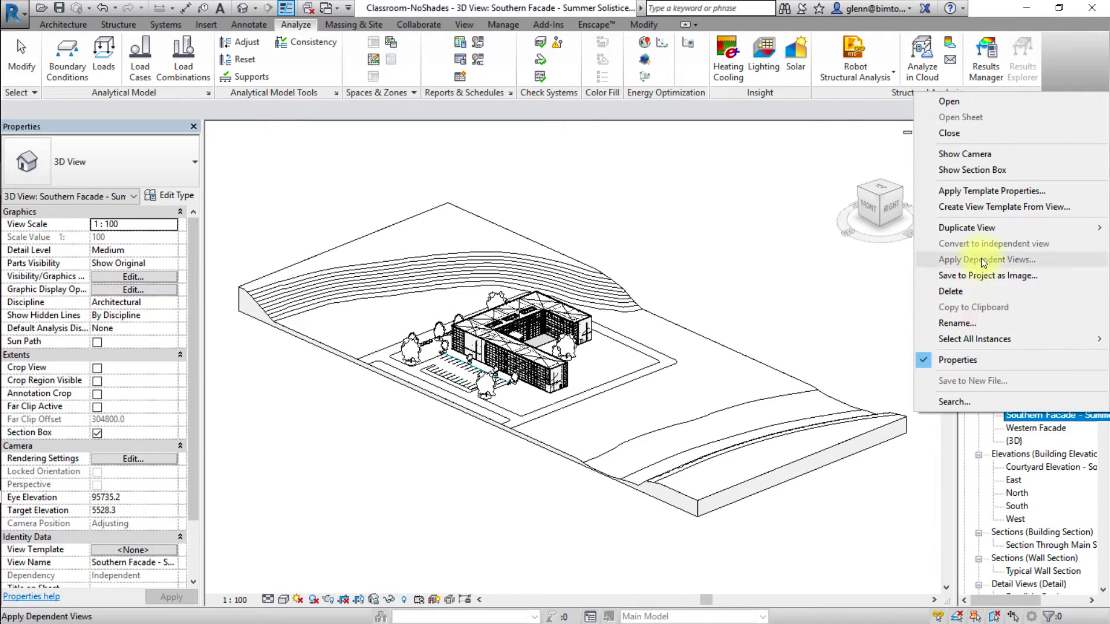
pyautogui.click(956, 323)
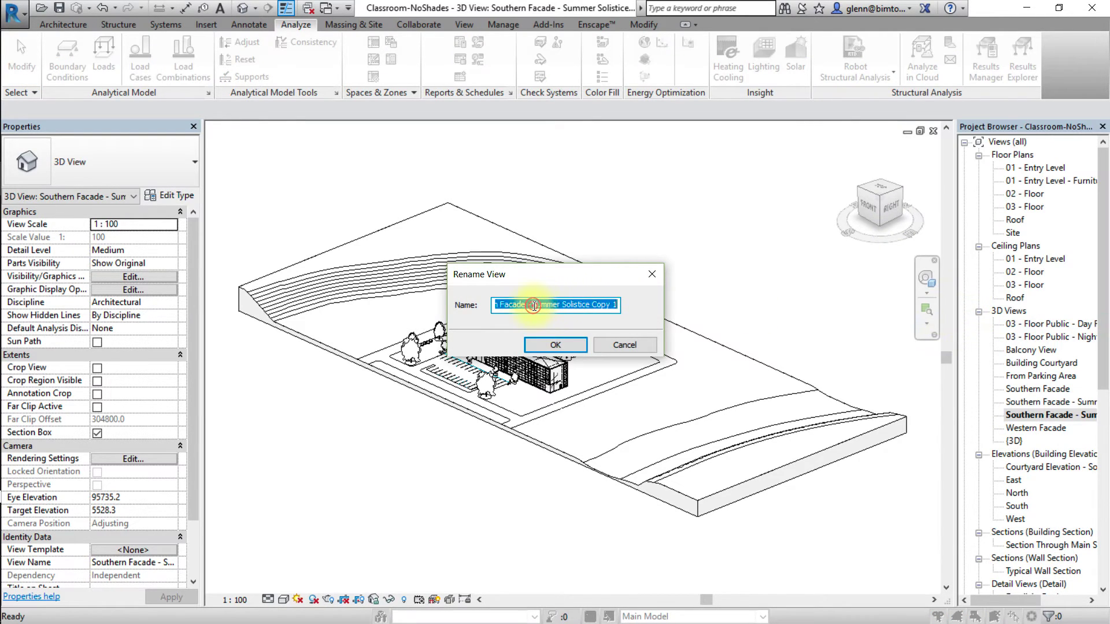
pyautogui.moveTo(532, 305); pyautogui.dragTo(666, 311)
pyautogui.write('Spring Eq')
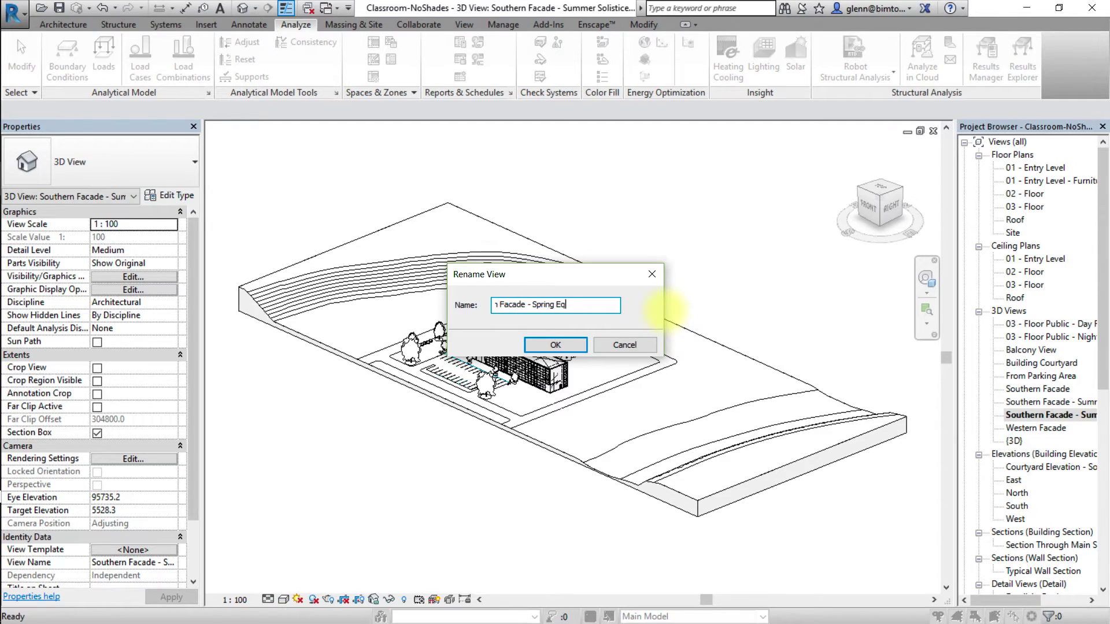
pyautogui.write('uinox')
pyautogui.press('Return')
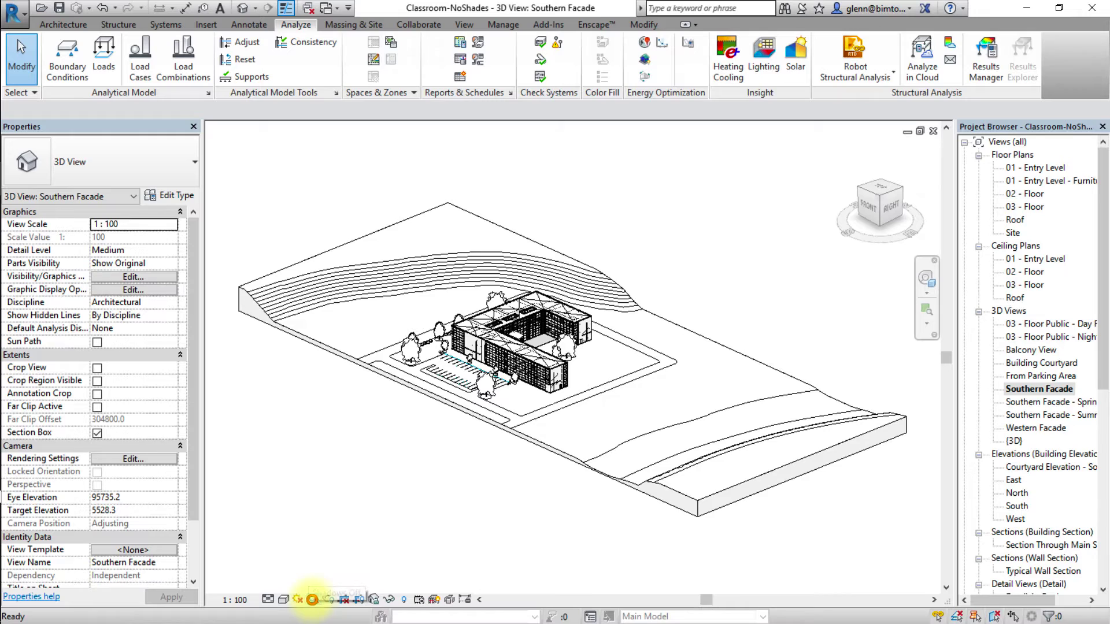
# Turn on shadows and the sun path in the Southern Facade view.
pyautogui.click(313, 599)
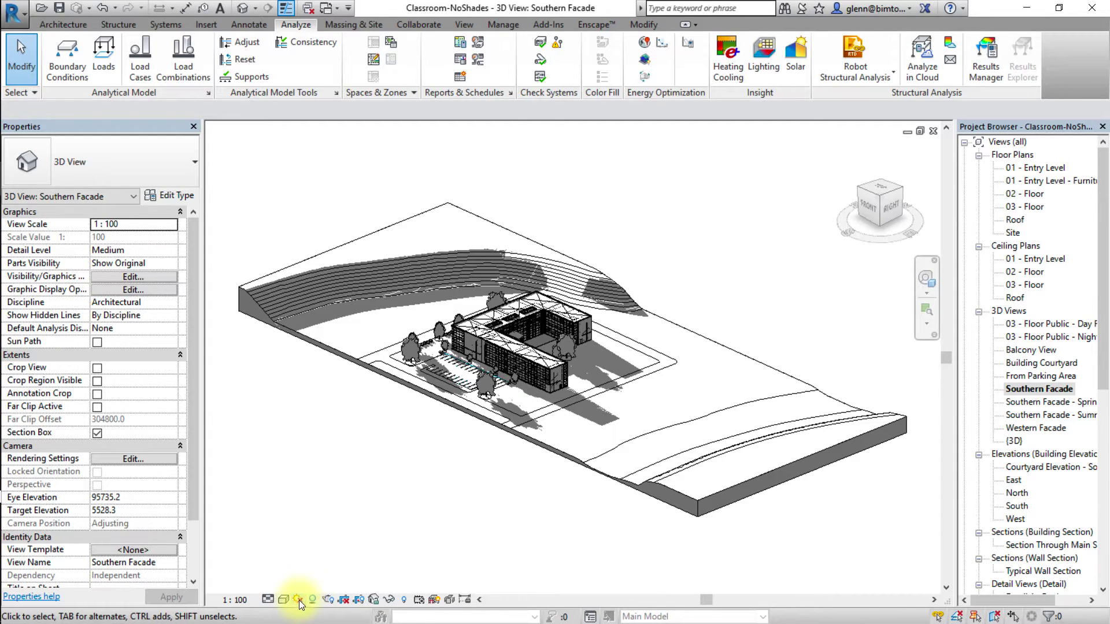
pyautogui.click(298, 600)
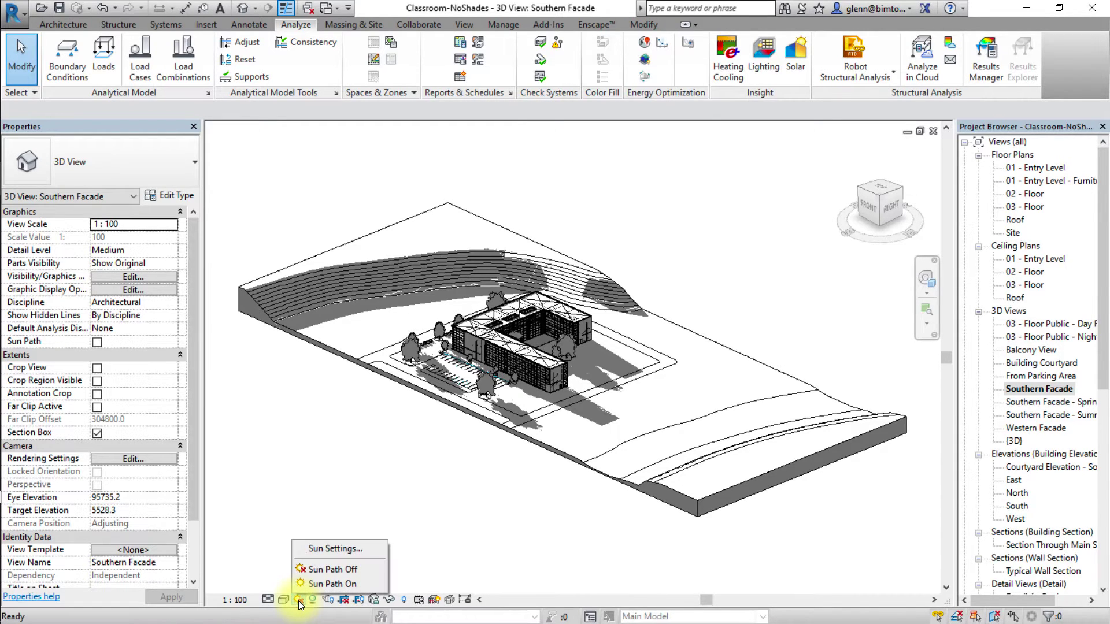
pyautogui.click(370, 585)
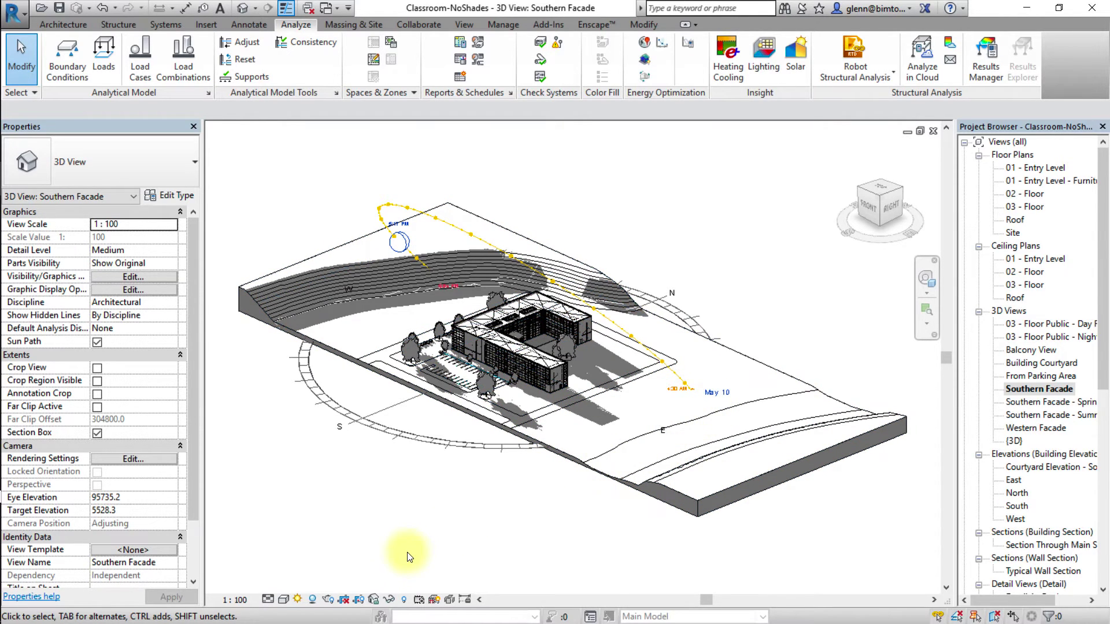
# Apply the still solar study preset Summer Solstice - Manchester NH, 3pm to the Southern Facade view's sun settings.
pyautogui.click(298, 600)
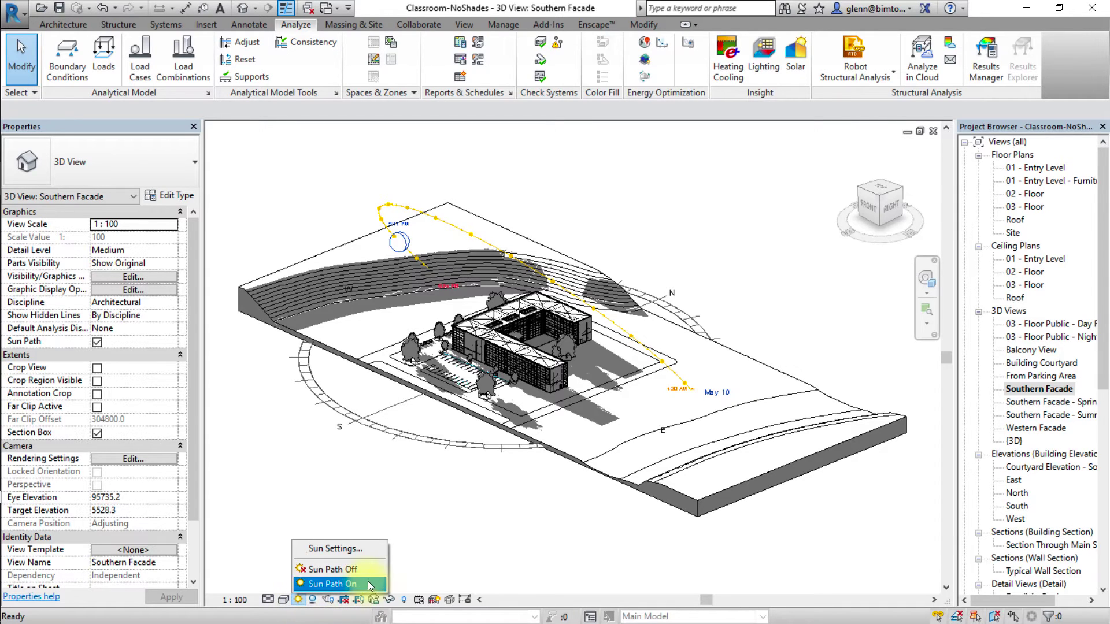
pyautogui.click(385, 553)
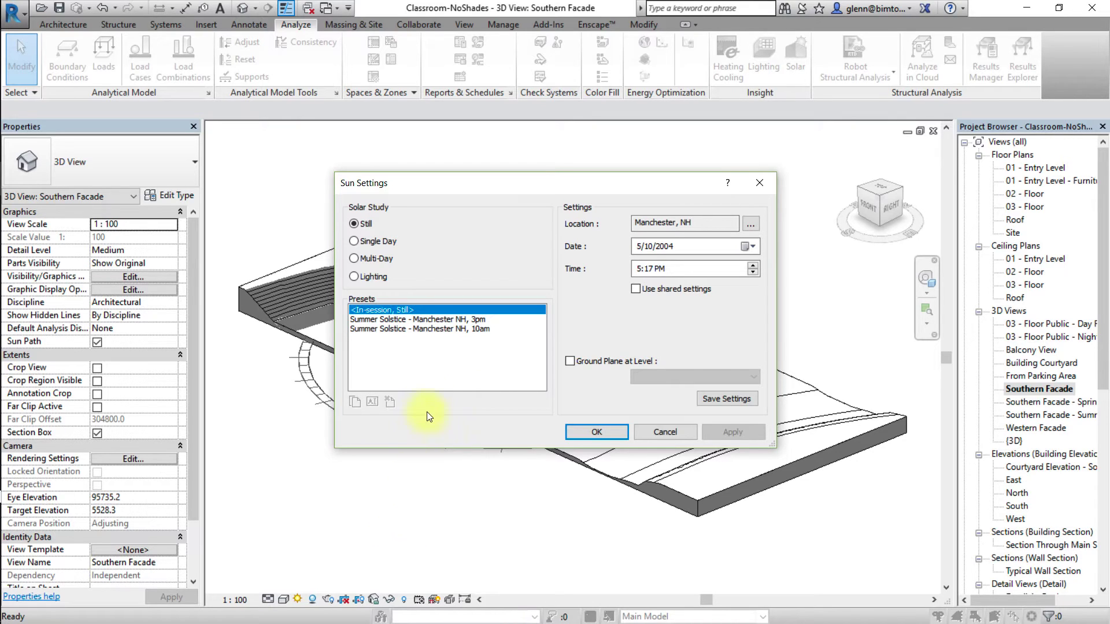
pyautogui.click(429, 319)
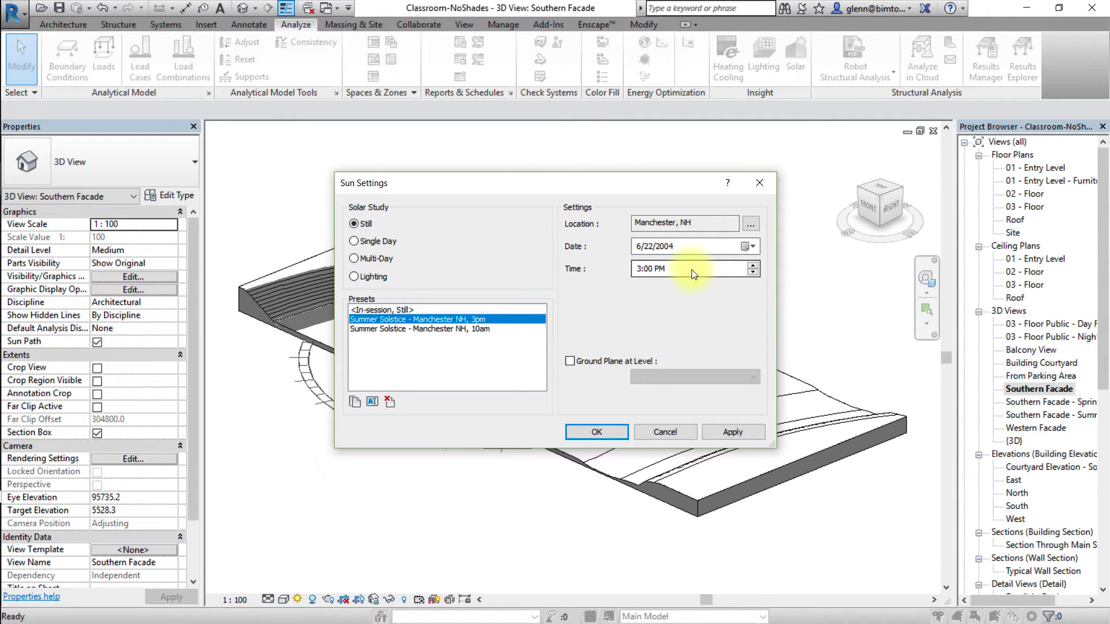
pyautogui.click(613, 432)
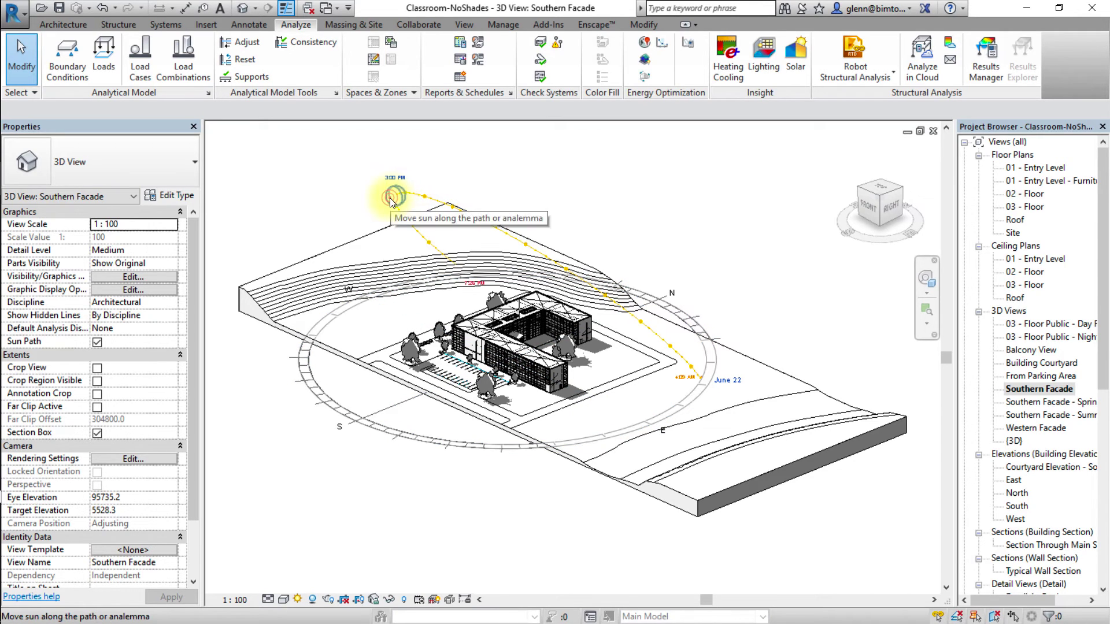
# Move the sun along the sun path to 9:30 AM, and along the analemma to early March.
pyautogui.moveTo(390, 198)
pyautogui.mouseDown()
pyautogui.moveTo(404, 186)
pyautogui.moveTo(466, 203)
pyautogui.moveTo(545, 250)
pyautogui.mouseUp()
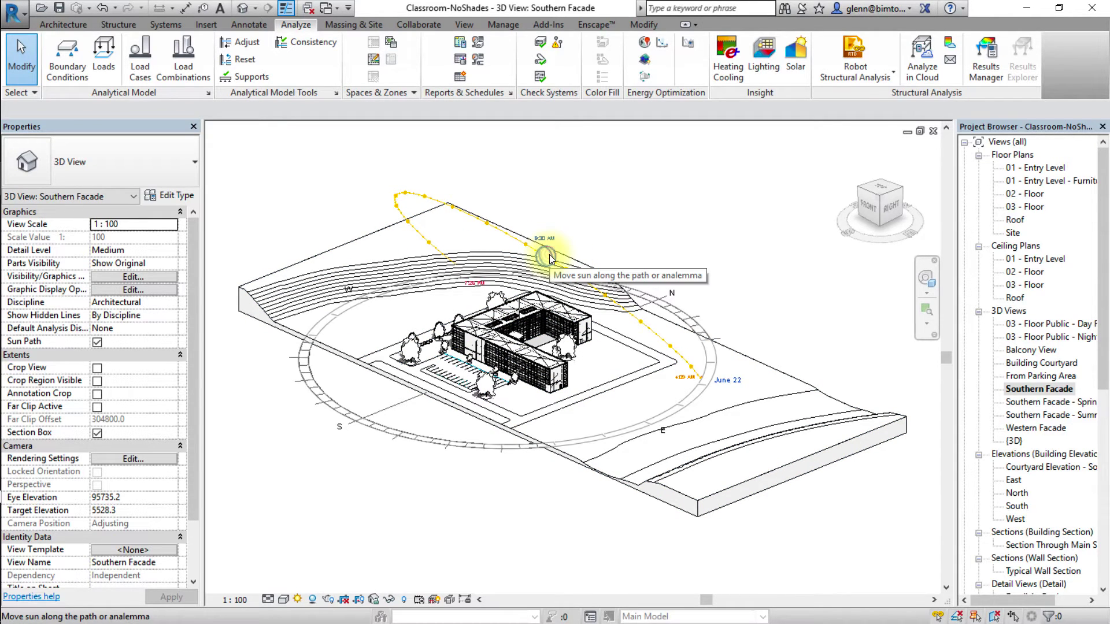
pyautogui.moveTo(550, 258); pyautogui.dragTo(524, 281)
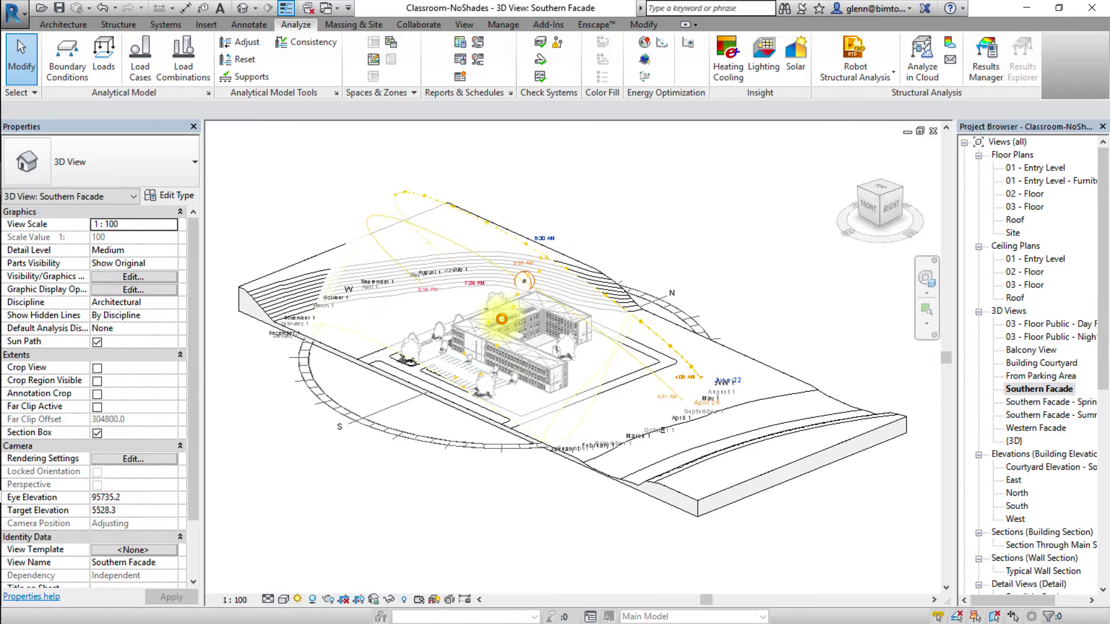
pyautogui.moveTo(501, 320); pyautogui.dragTo(484, 507)
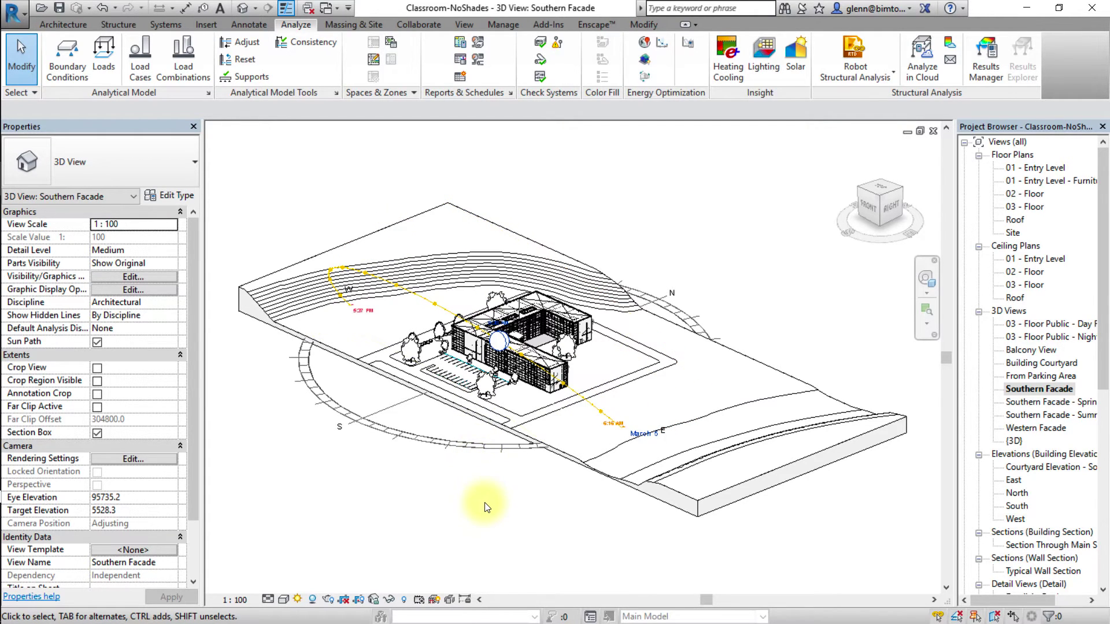
# Set the sun path date in the Southern Facade view to December 21.
pyautogui.click(634, 435)
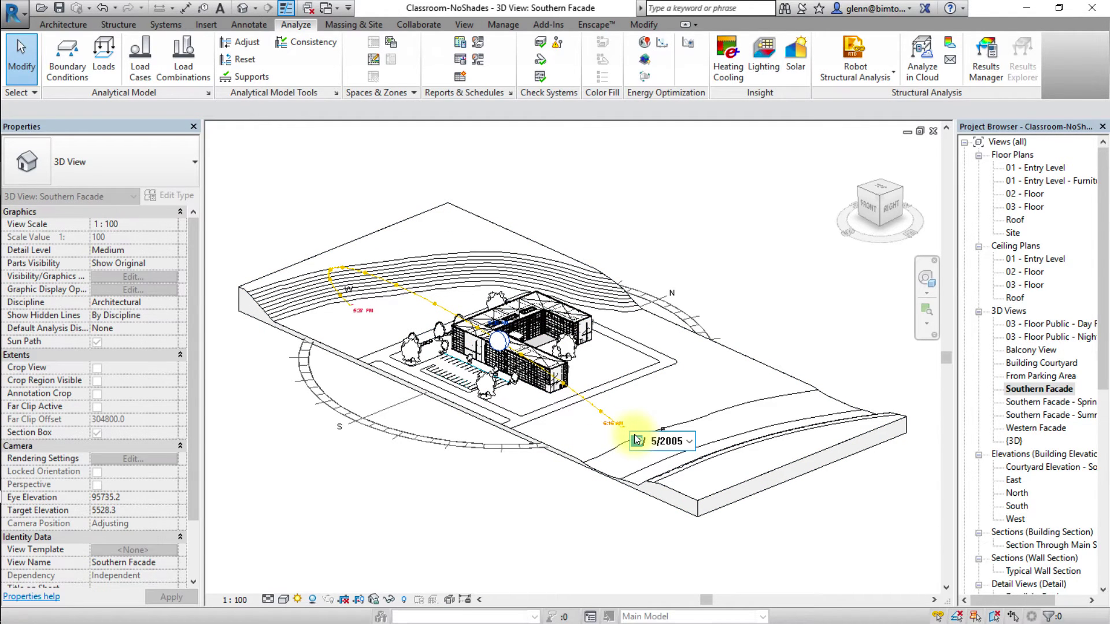
pyautogui.write('2')
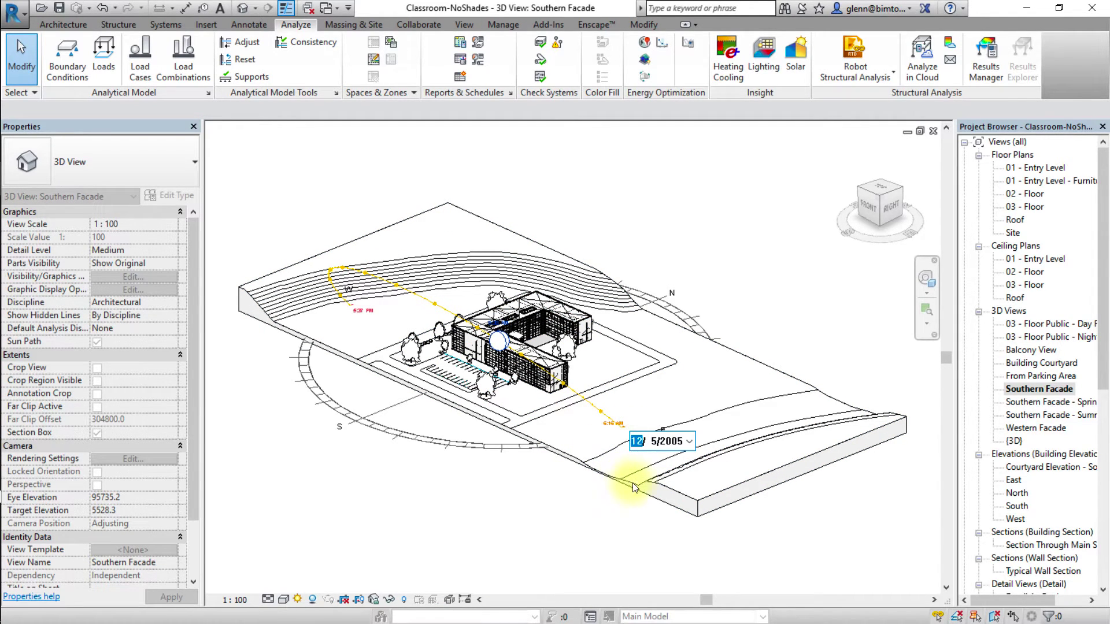
pyautogui.click(652, 442)
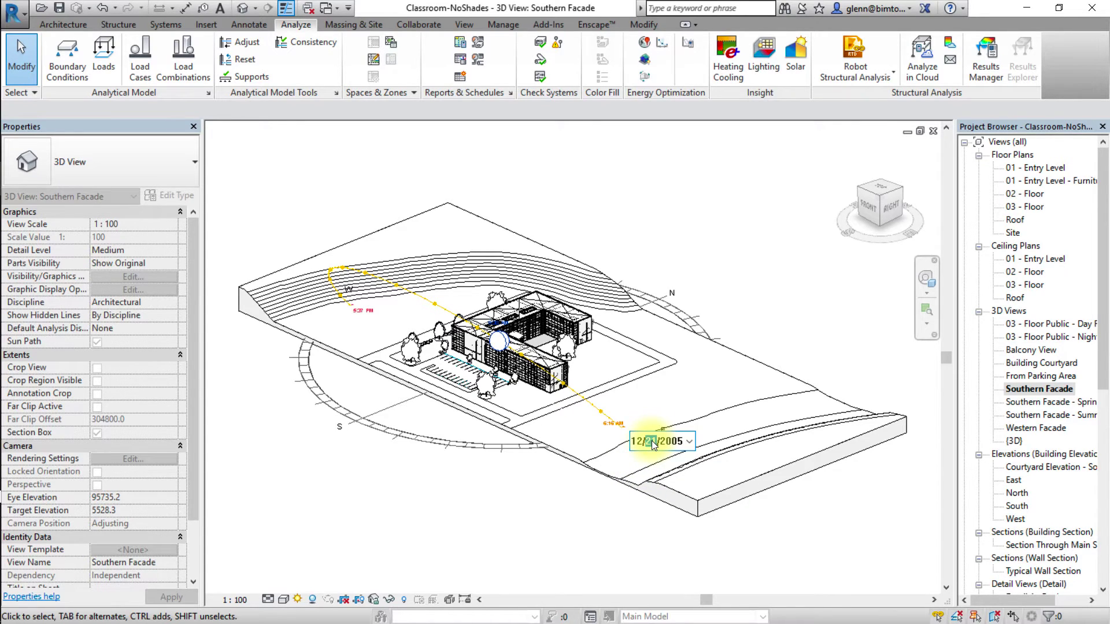
pyautogui.click(565, 505)
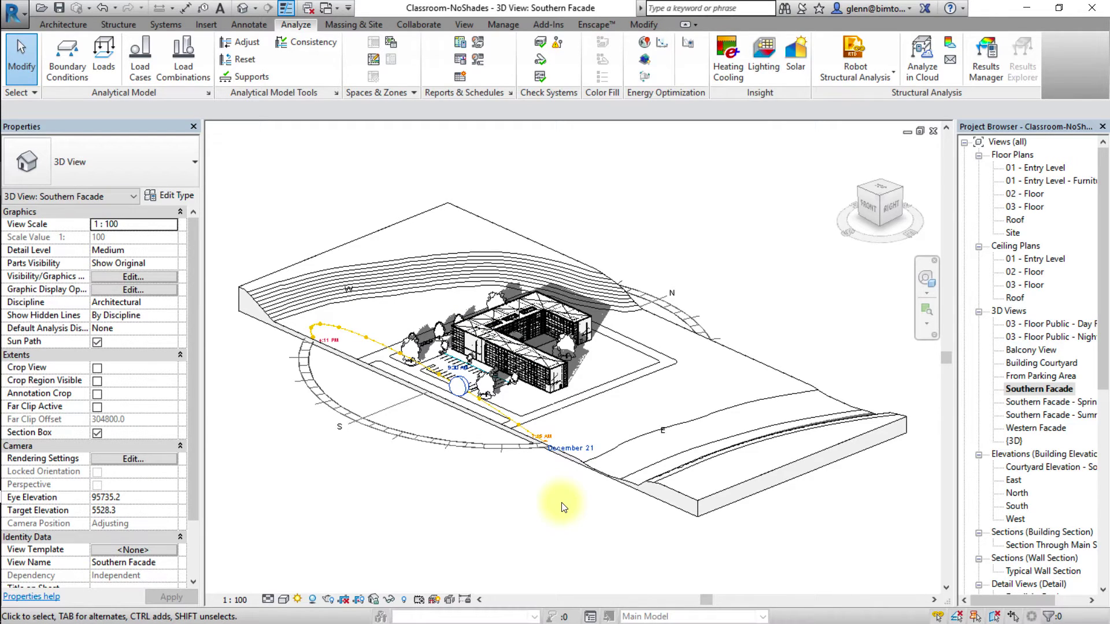
# Switch the Southern Facade view's sun settings from a still to a Single Day solar study.
pyautogui.click(297, 601)
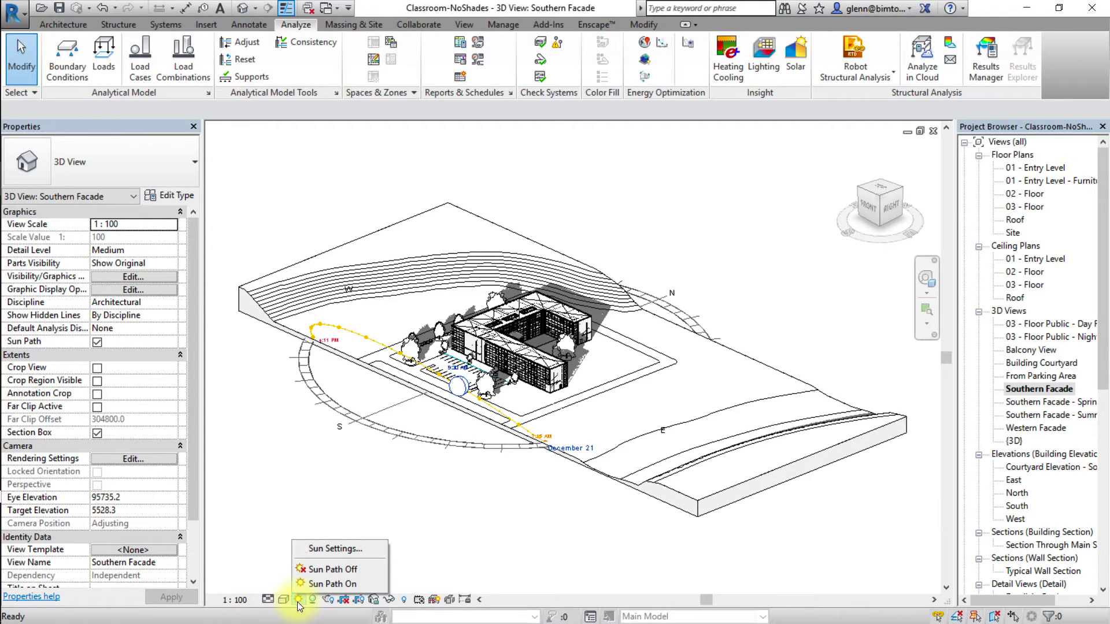
pyautogui.click(375, 552)
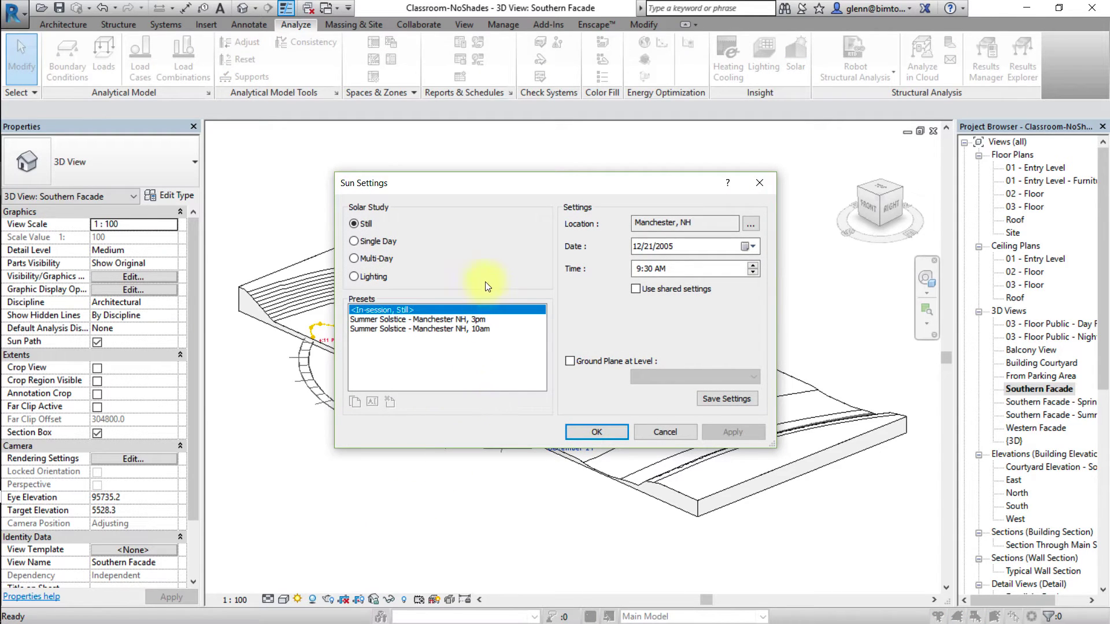
pyautogui.click(389, 240)
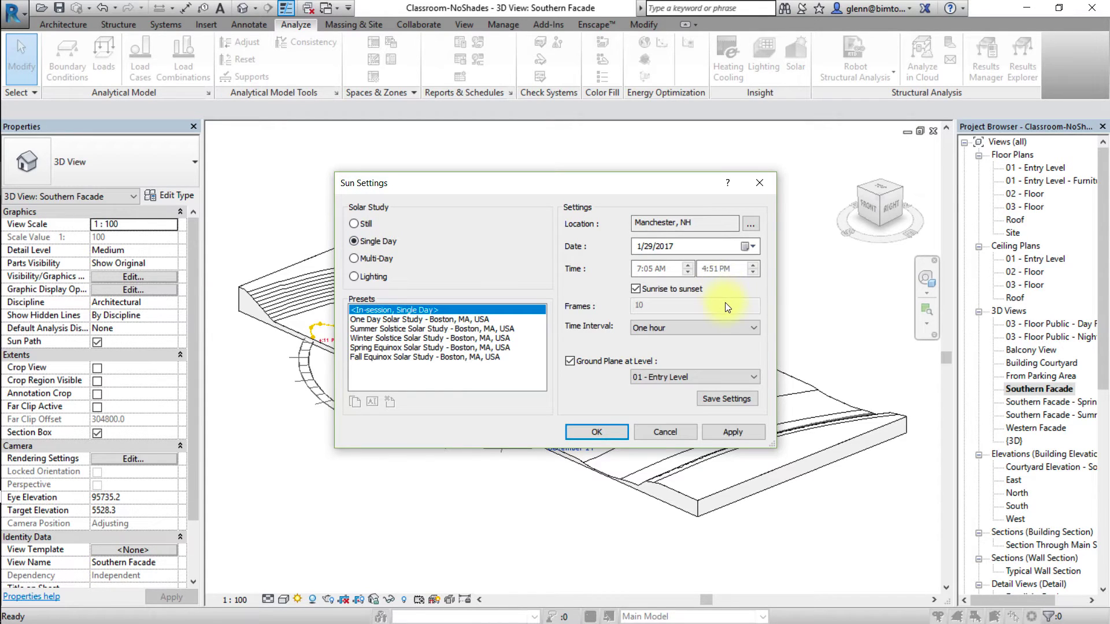
pyautogui.click(609, 432)
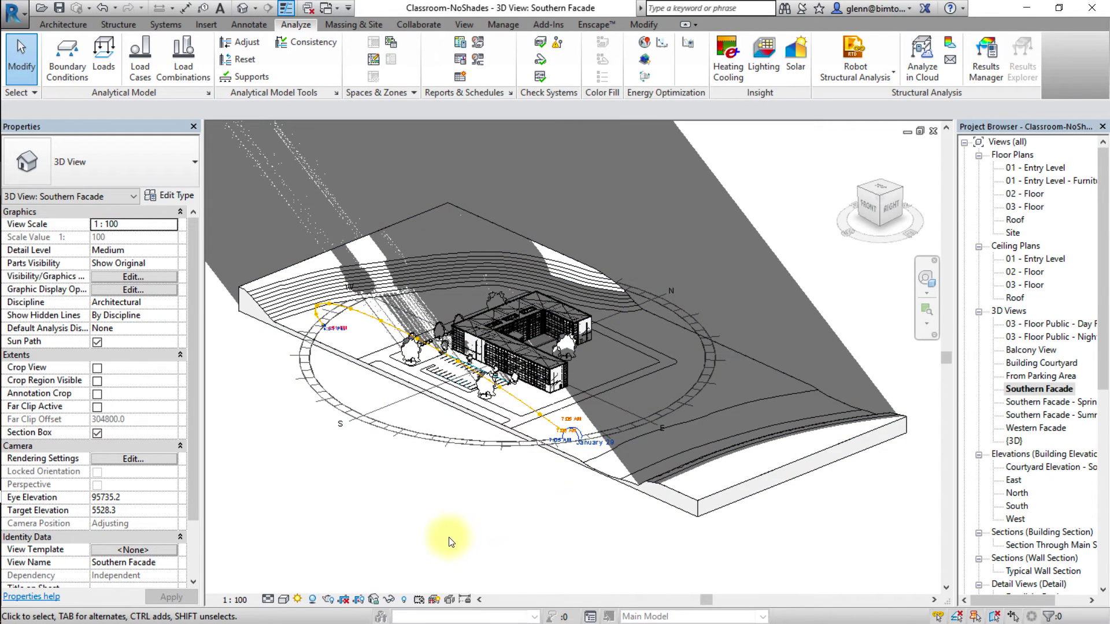
# Preview the single-day solar study and play its animation in the Southern Facade view.
pyautogui.click(297, 599)
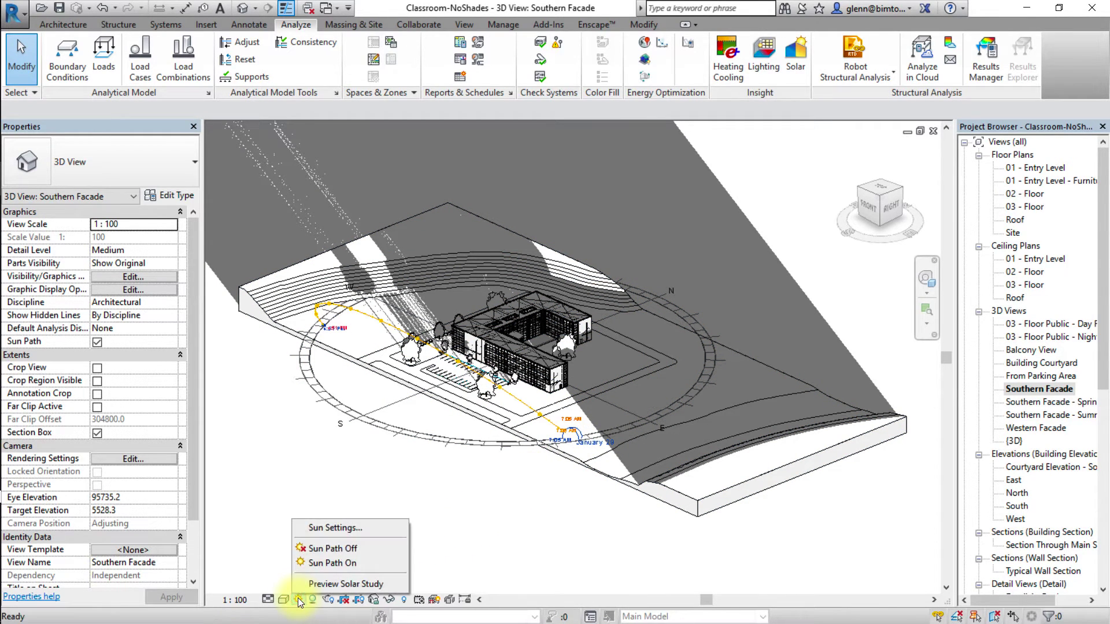
pyautogui.click(397, 585)
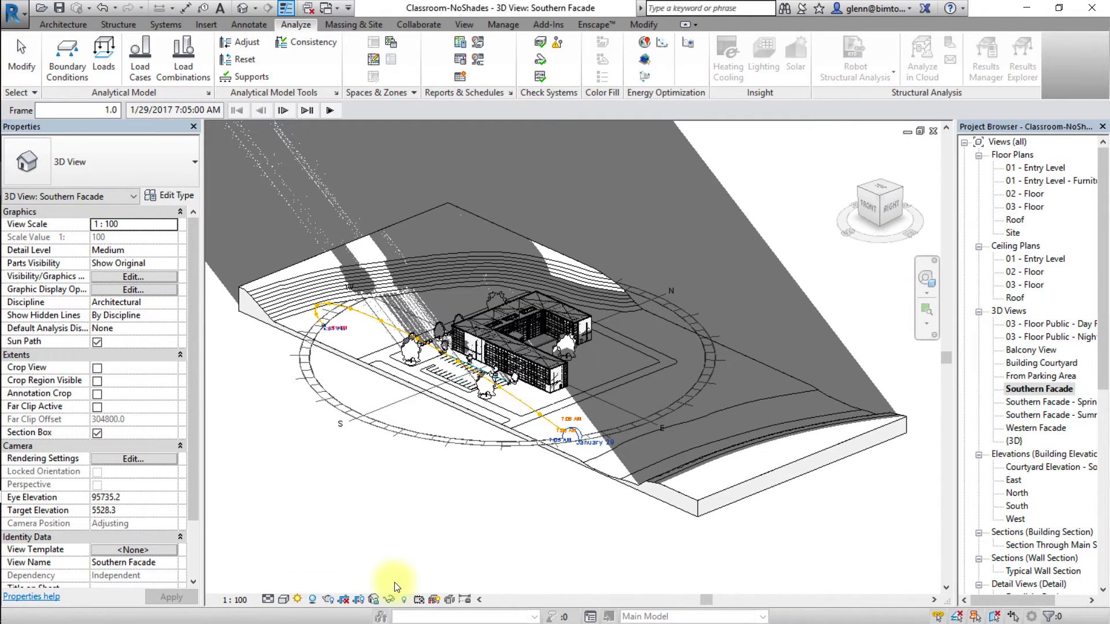
pyautogui.click(327, 112)
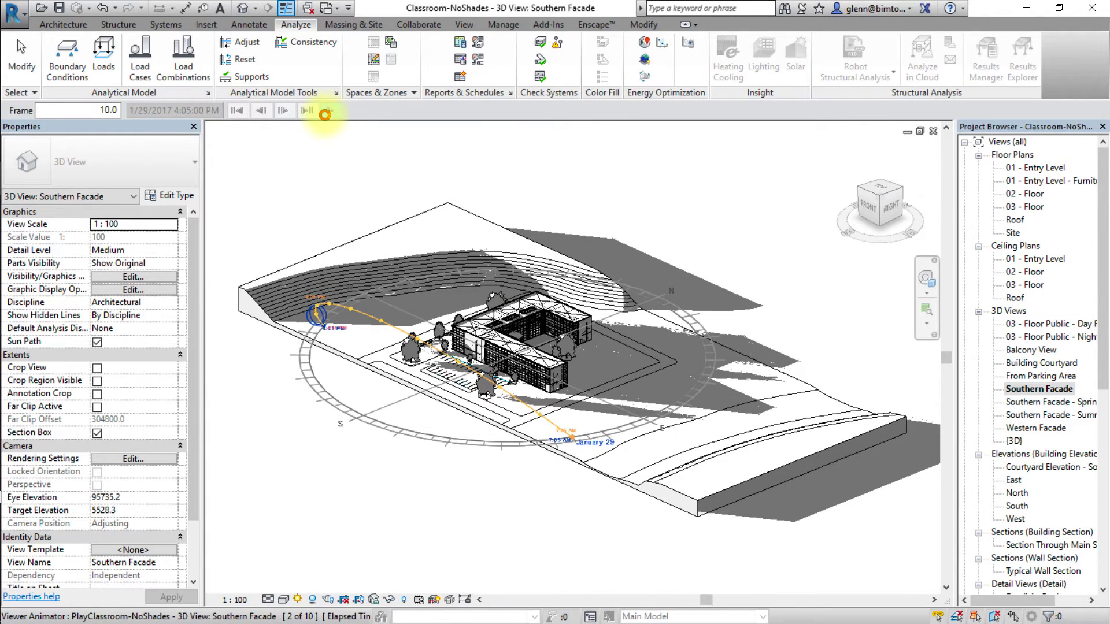
pyautogui.click(325, 113)
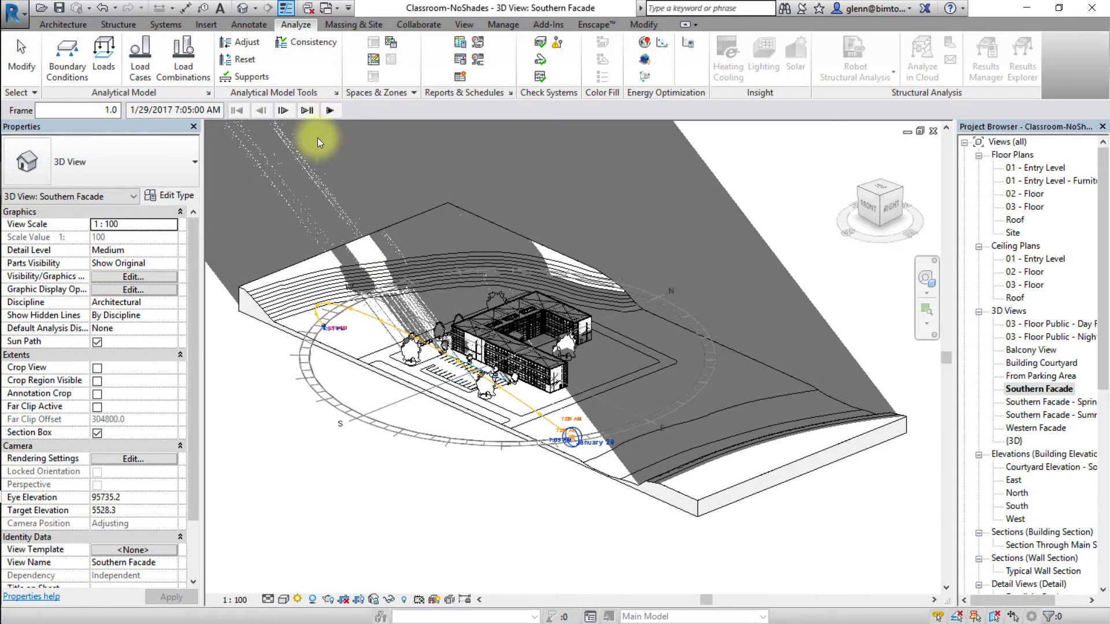
# Set the single-day solar study's time interval to 15 minutes in the sun settings.
pyautogui.click(294, 601)
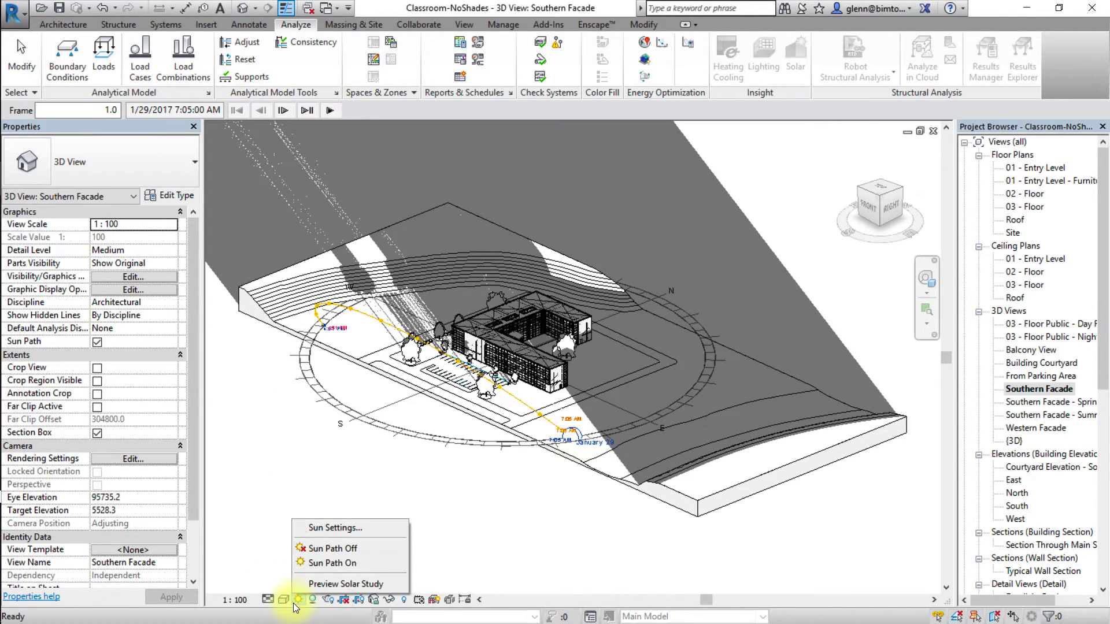
pyautogui.click(358, 532)
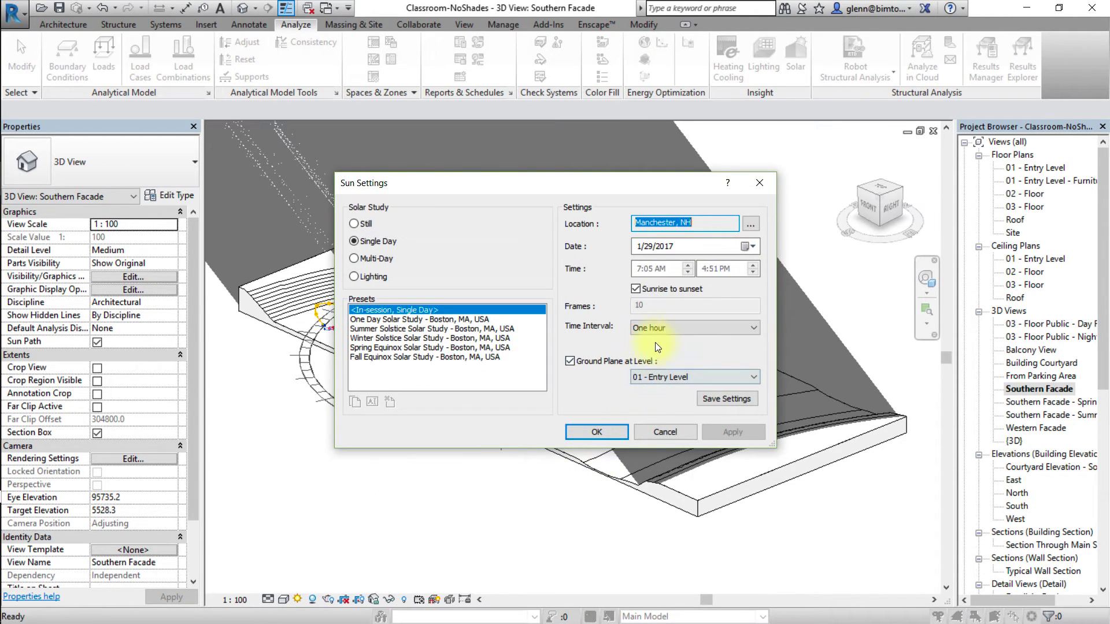
pyautogui.click(661, 331)
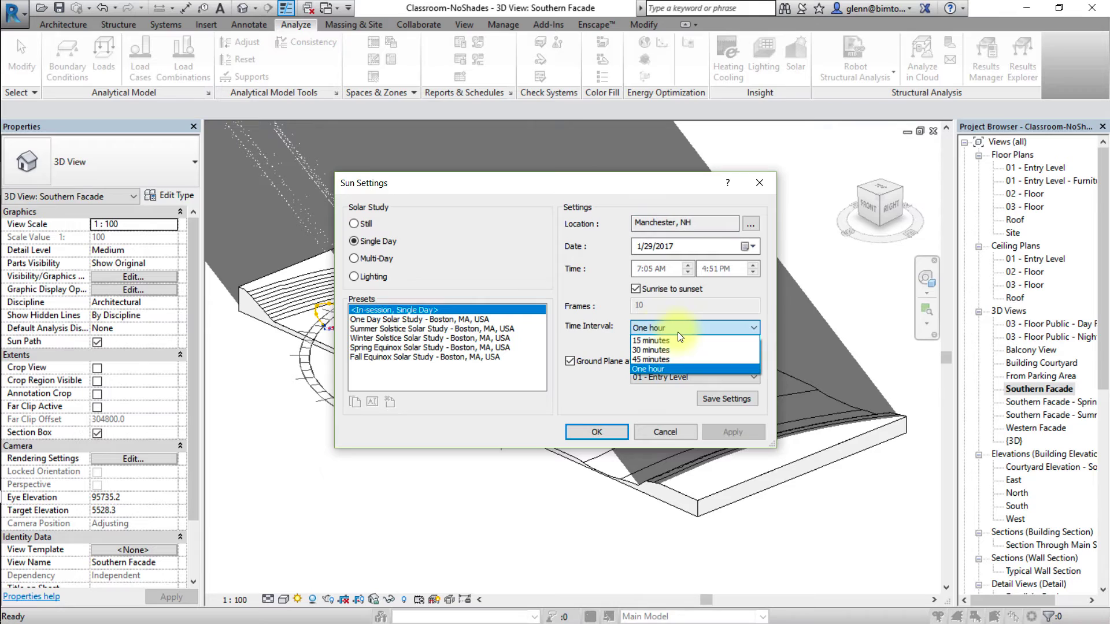
pyautogui.click(686, 343)
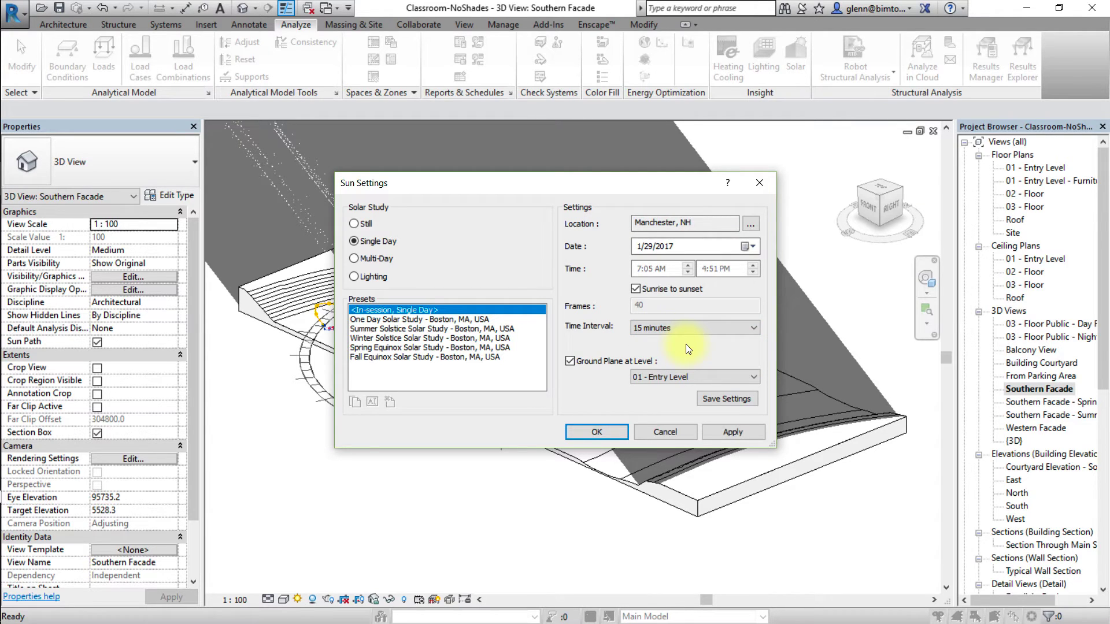
pyautogui.click(613, 430)
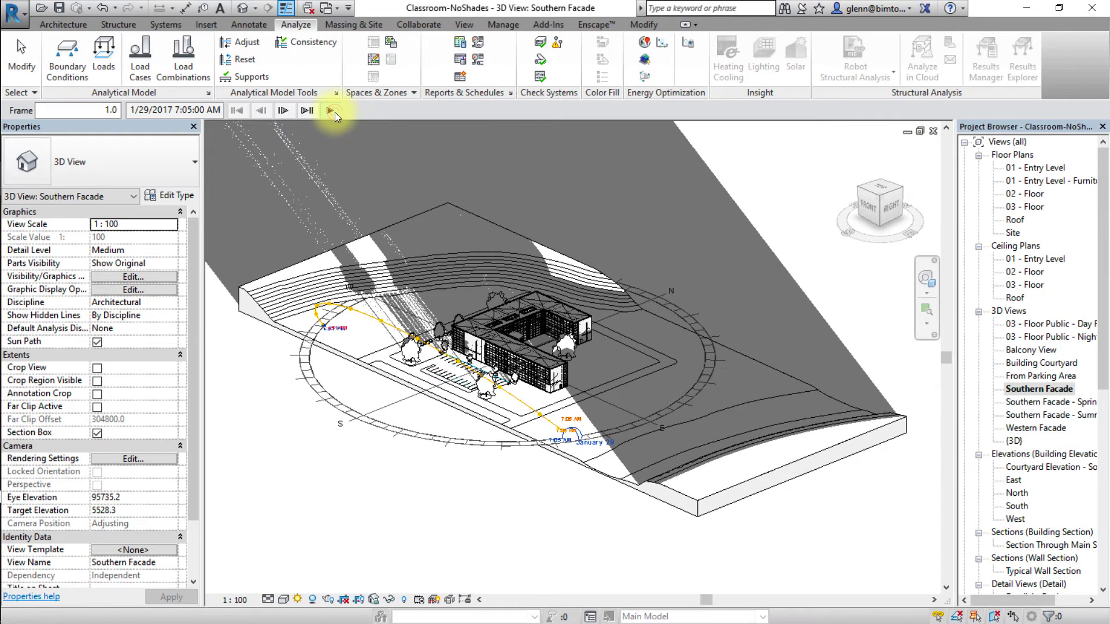
# Play the solar study preview at the 15-minute interval through the whole day.
pyautogui.click(335, 112)
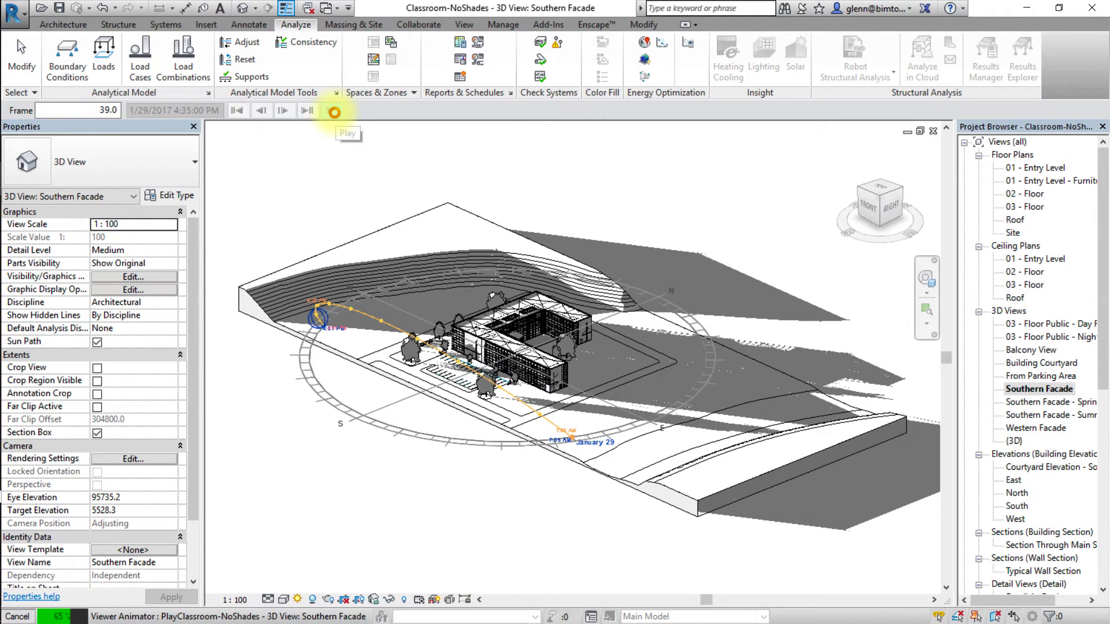
pyautogui.click(334, 113)
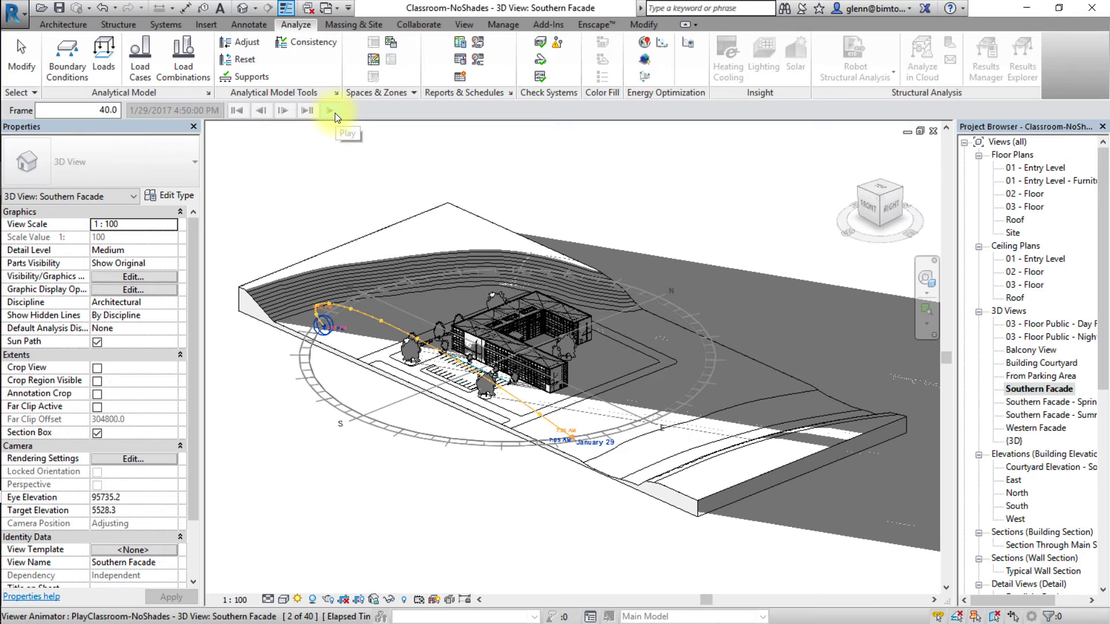
pyautogui.click(335, 112)
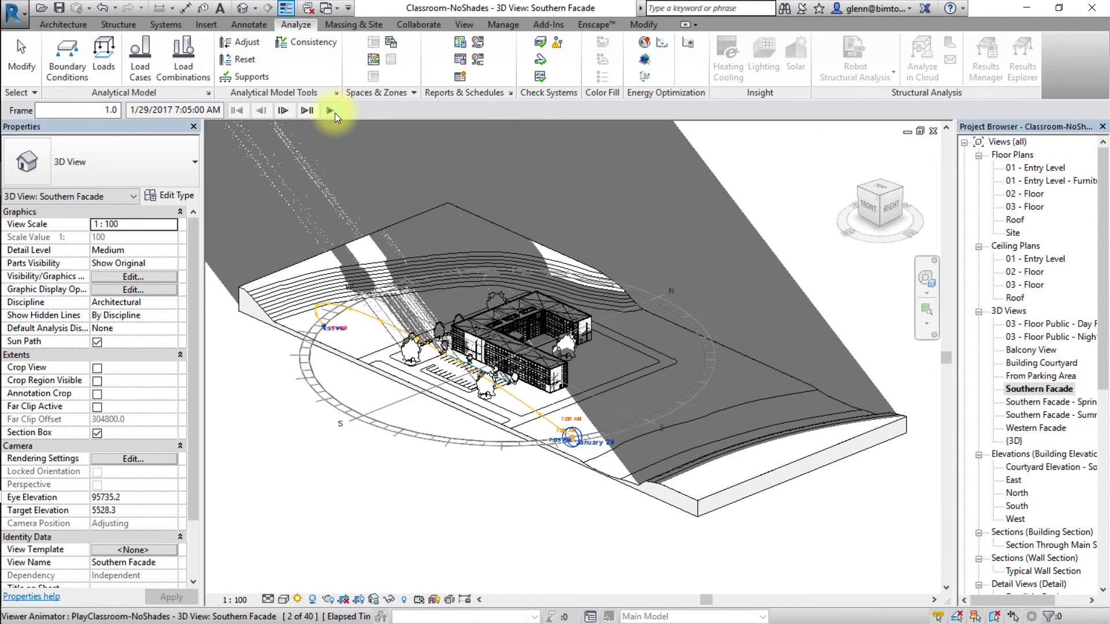
pyautogui.click(496, 548)
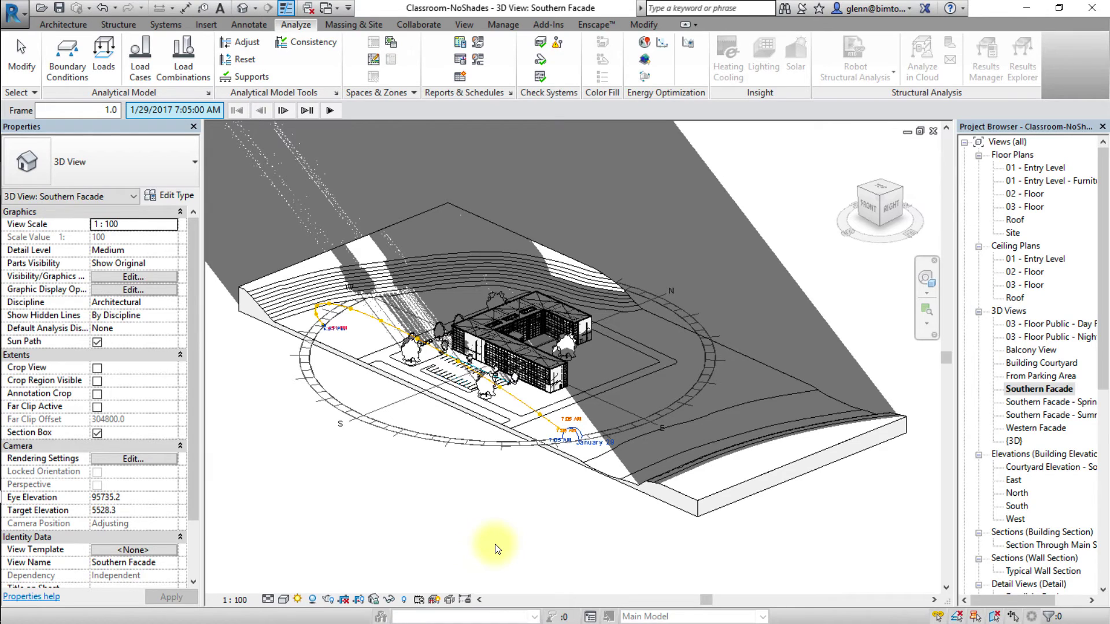
# Save the Southern Facade view to the project as an image named Solar Study - Early Morning, and select it under Renderings.
pyautogui.rightClick(1042, 389)
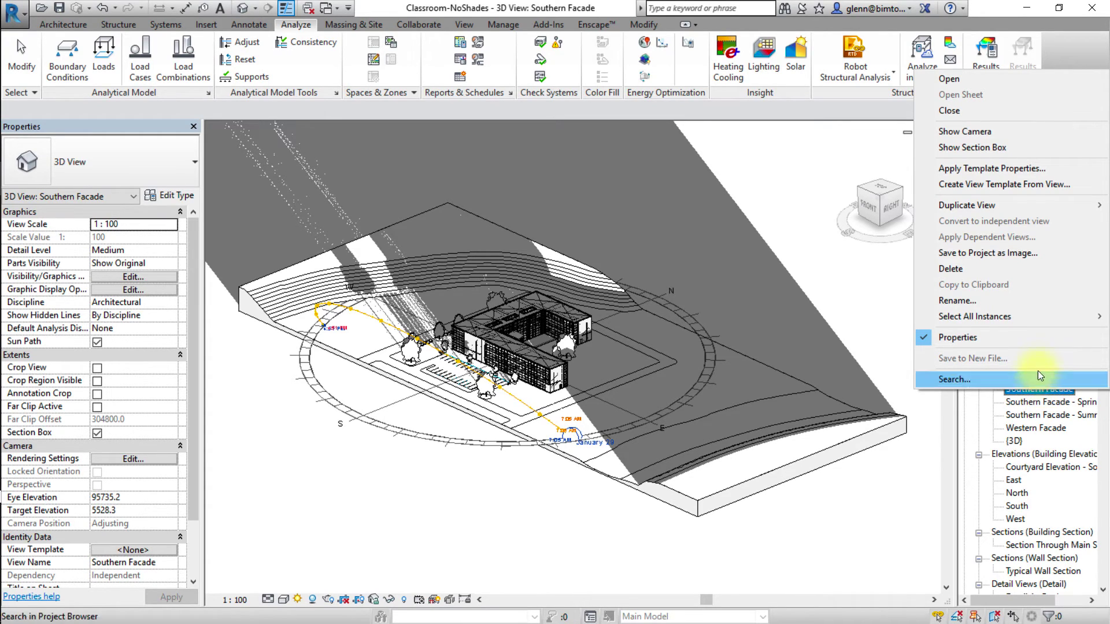
pyautogui.click(1058, 255)
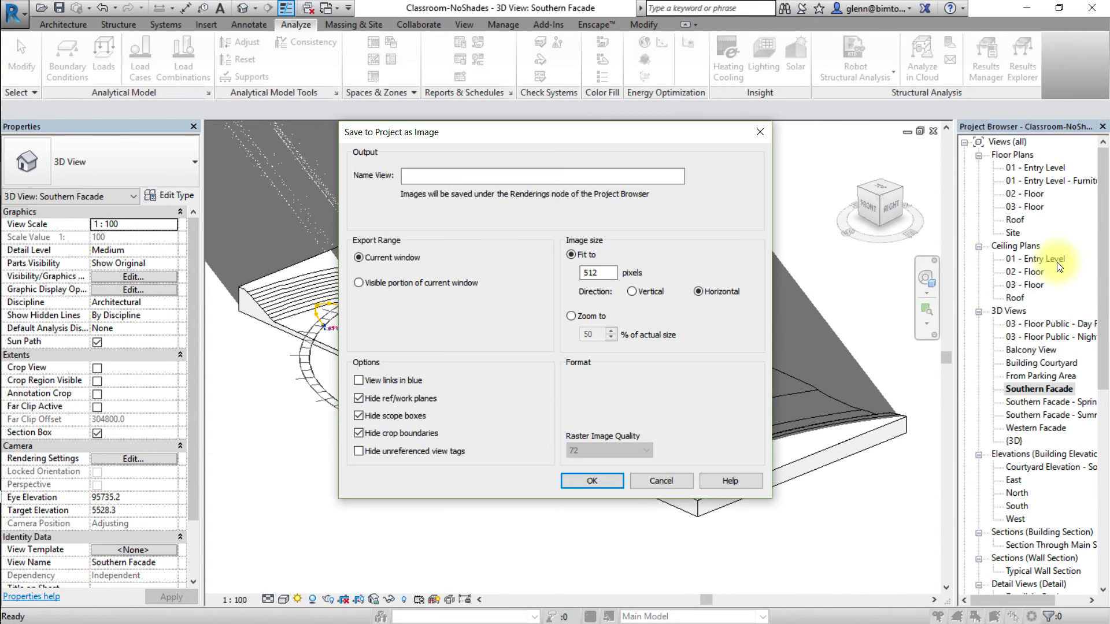
pyautogui.click(468, 179)
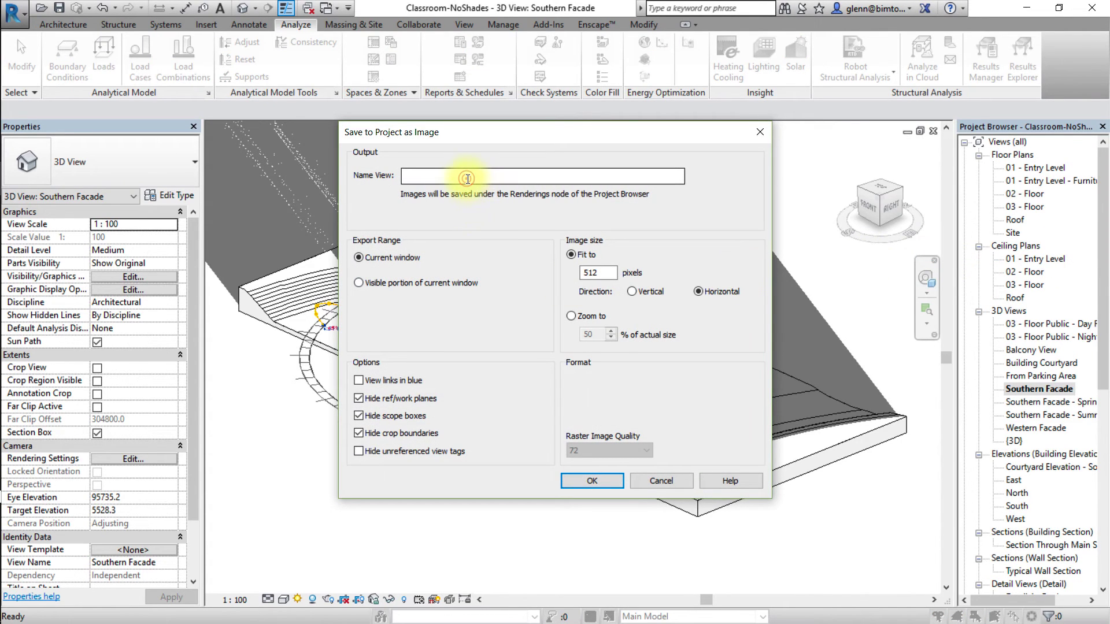
pyautogui.write('So')
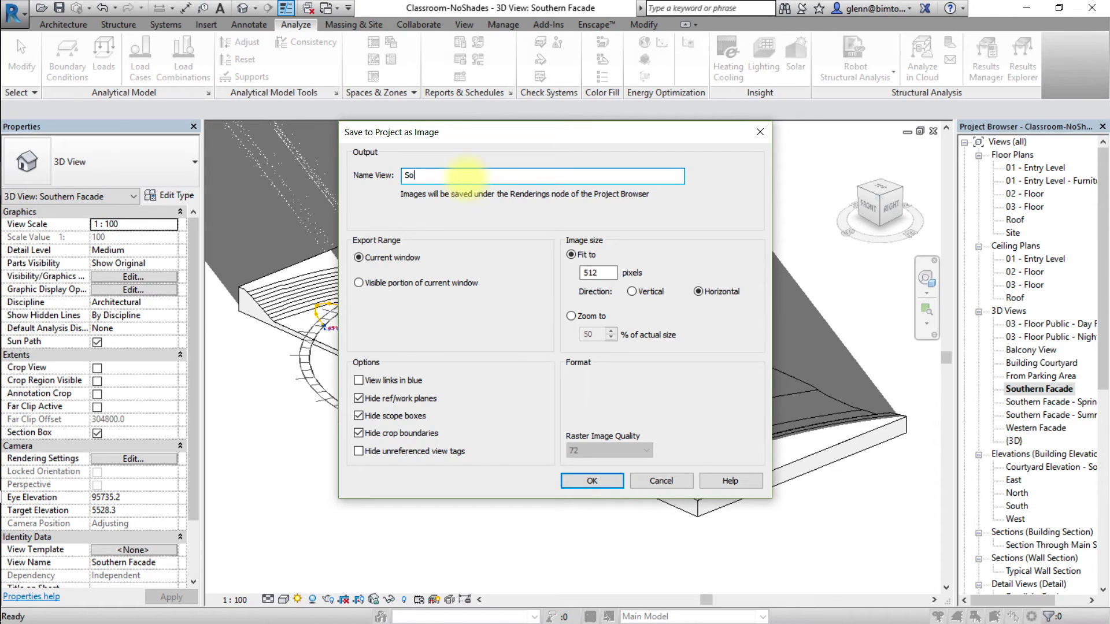
pyautogui.write('lar Study - Early Morning')
pyautogui.click(593, 484)
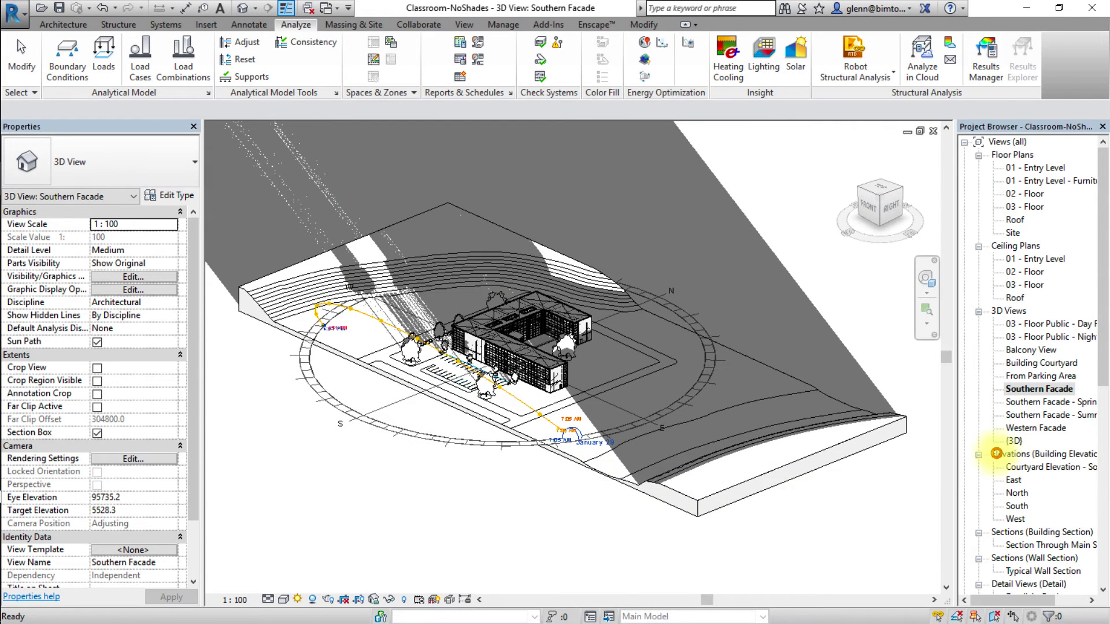
pyautogui.moveTo(1103, 377); pyautogui.dragTo(1102, 446)
pyautogui.click(1037, 518)
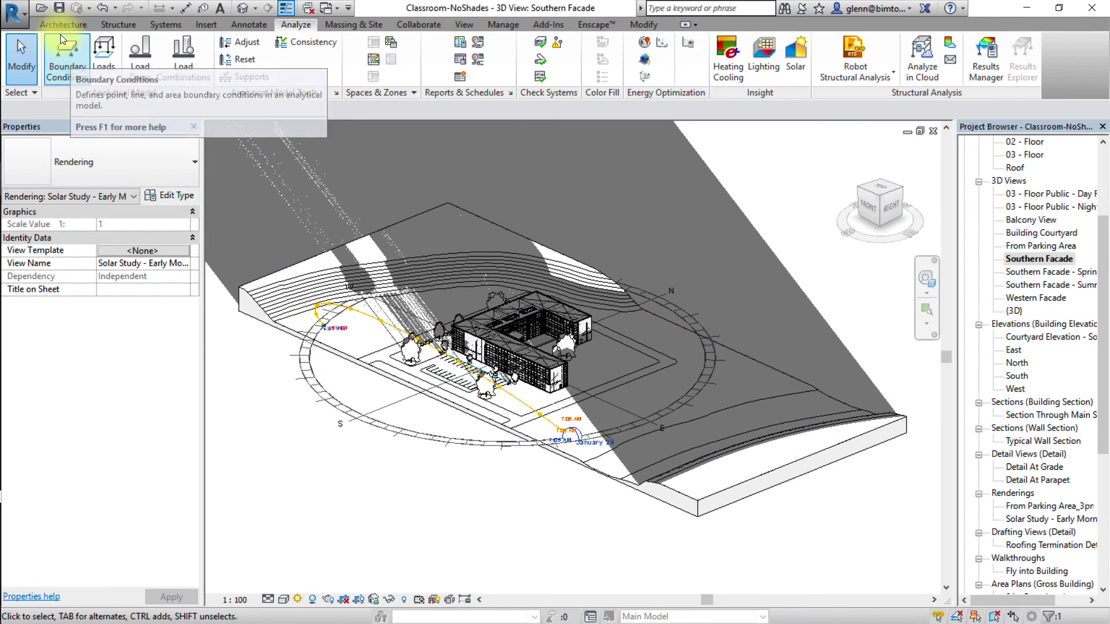
# Start exporting the solar study as an animation, accepting all frames at 15 frames/sec with the Hidden Line visual style.
pyautogui.click(18, 14)
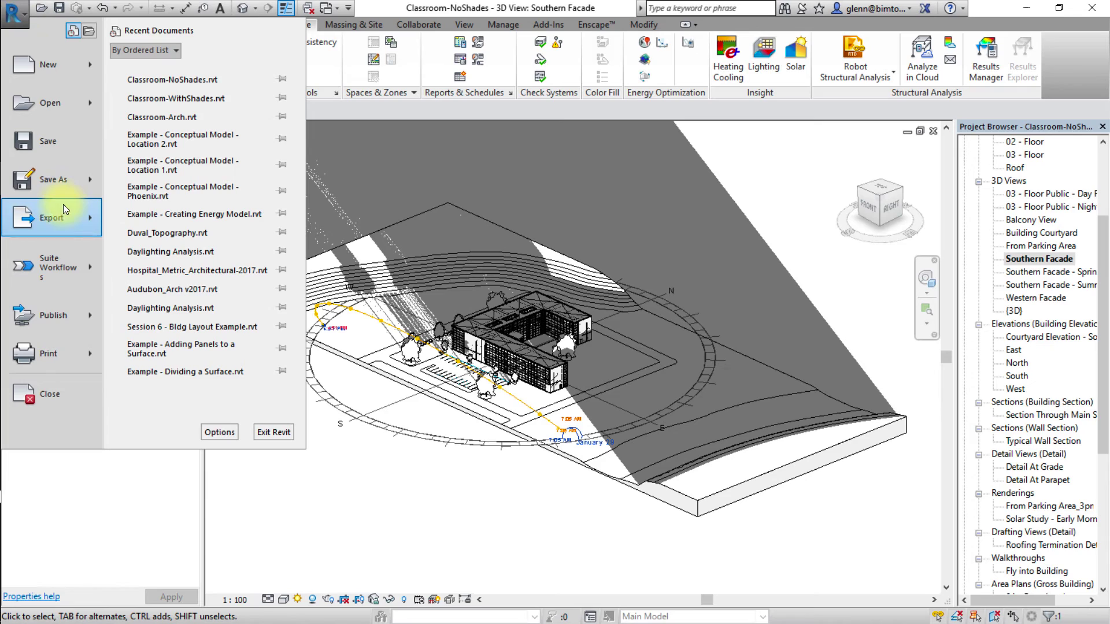
pyautogui.moveTo(61, 213)
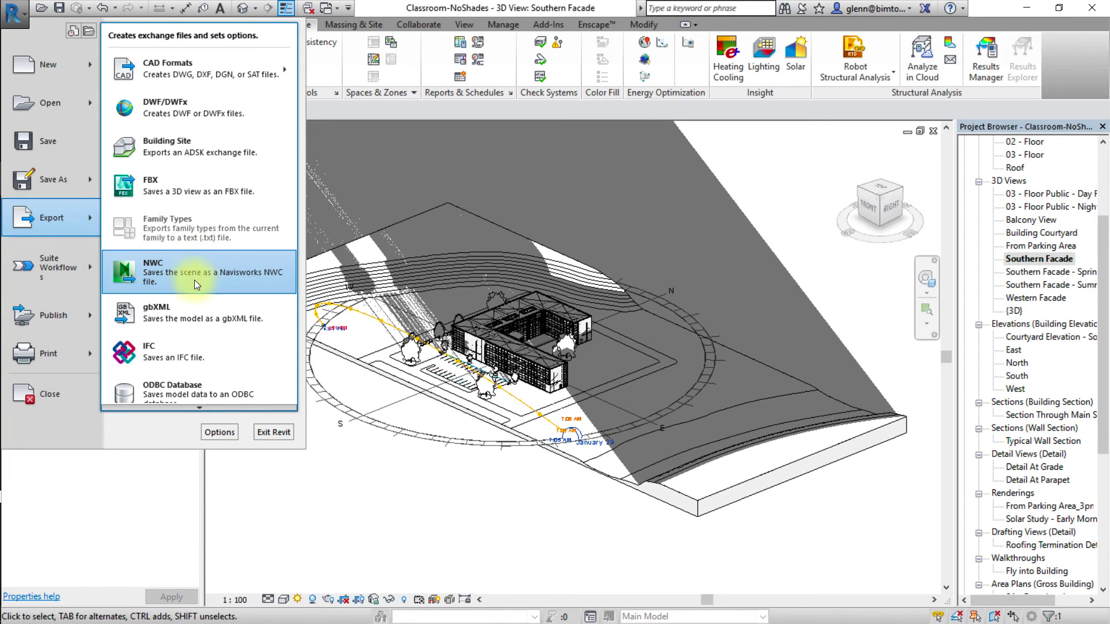
pyautogui.moveTo(195, 405)
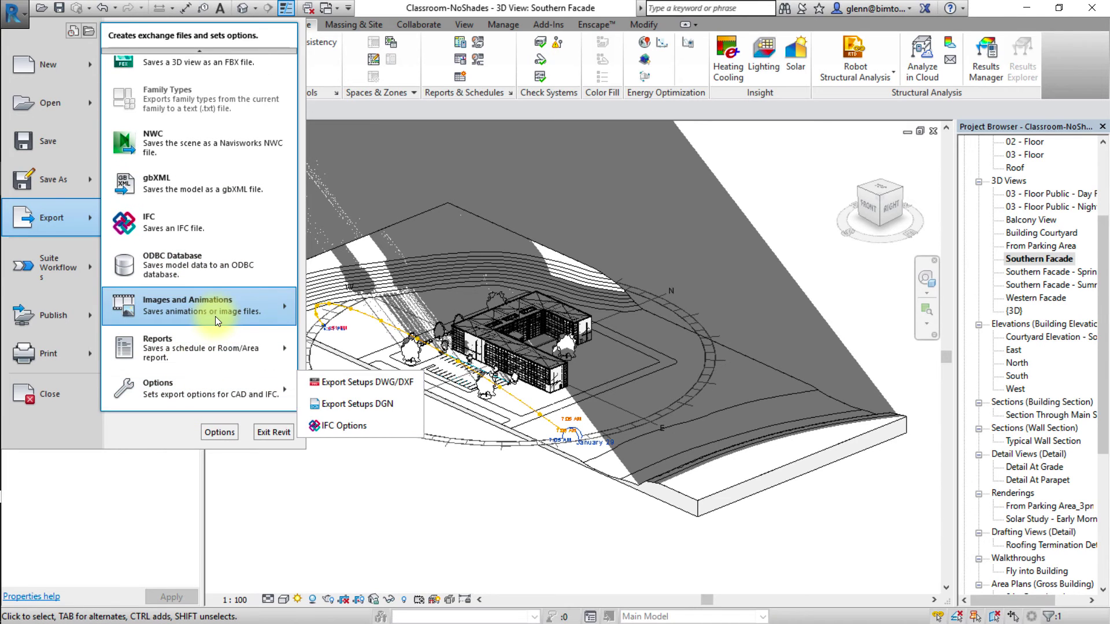
pyautogui.moveTo(216, 316)
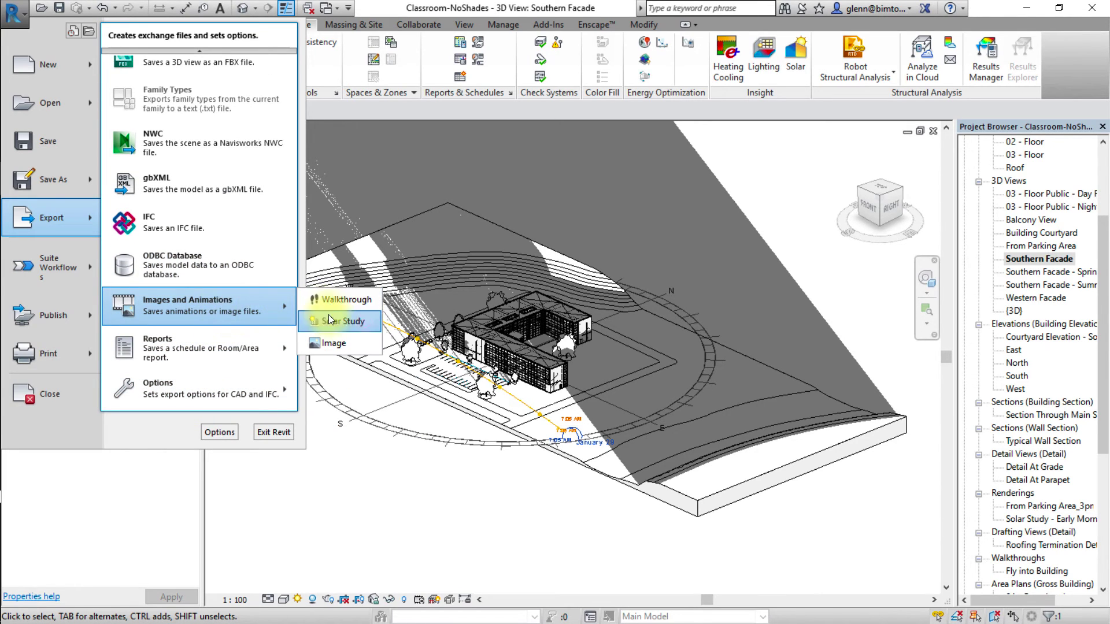
pyautogui.click(344, 322)
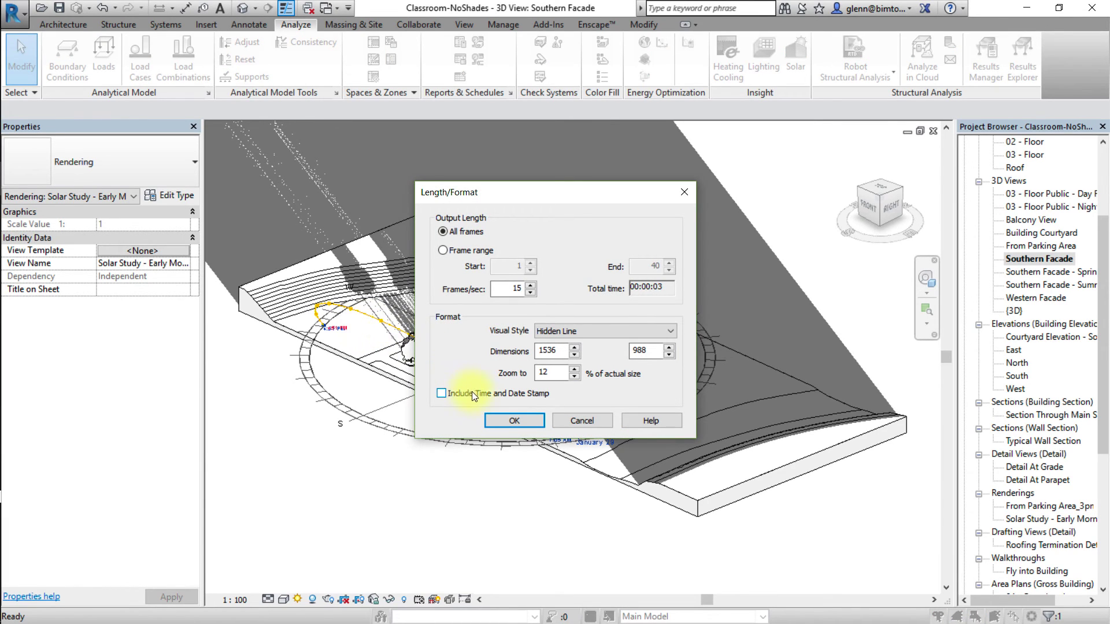
pyautogui.click(499, 418)
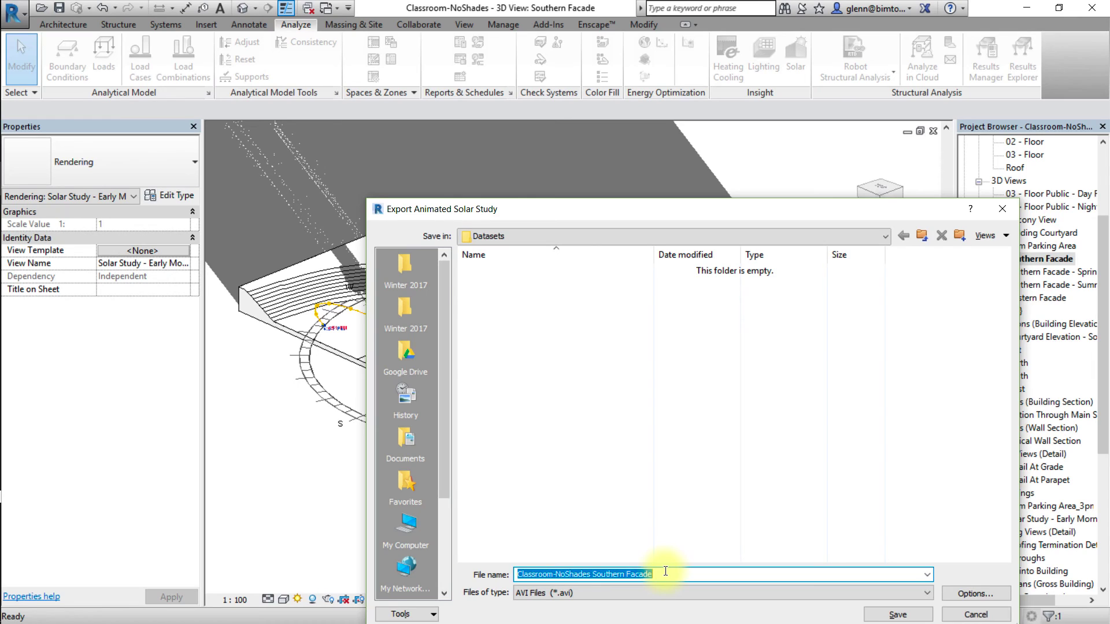
# Save the animation in Datasets as an AVI file named My Solar Study Animation, using Full Frames (Uncompressed).
pyautogui.write('My So')
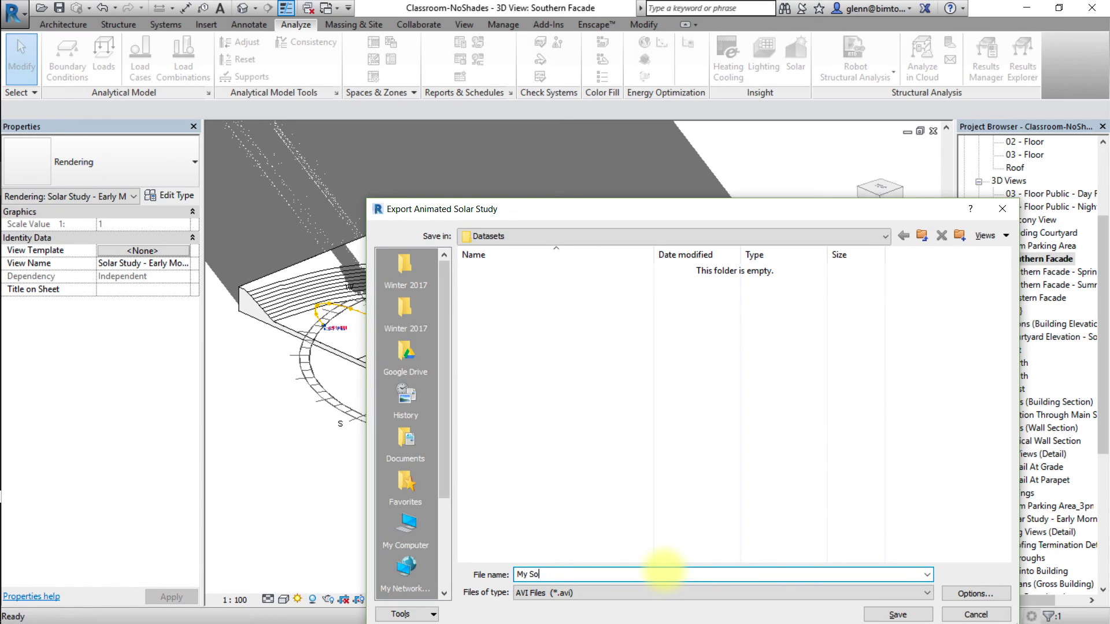
pyautogui.write('lar Study Animation')
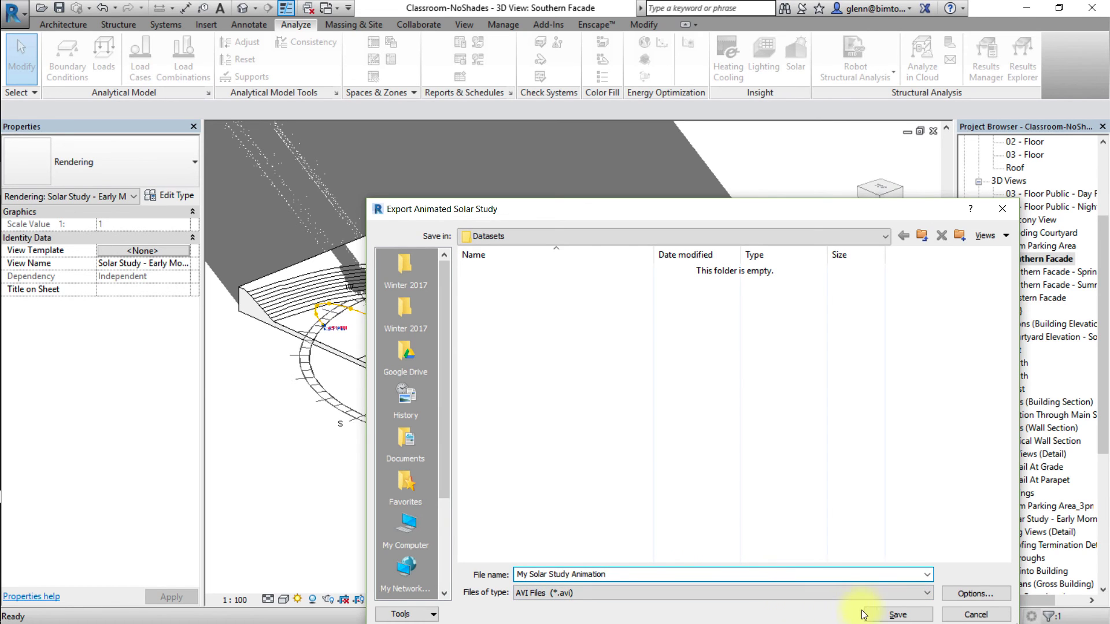
pyautogui.click(894, 615)
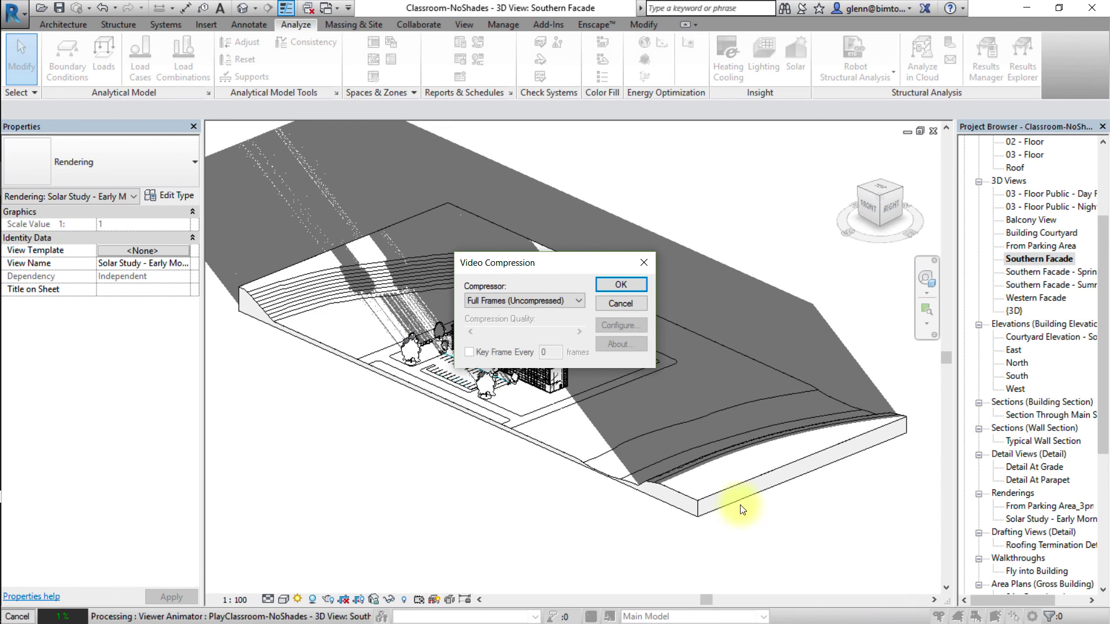
pyautogui.click(608, 284)
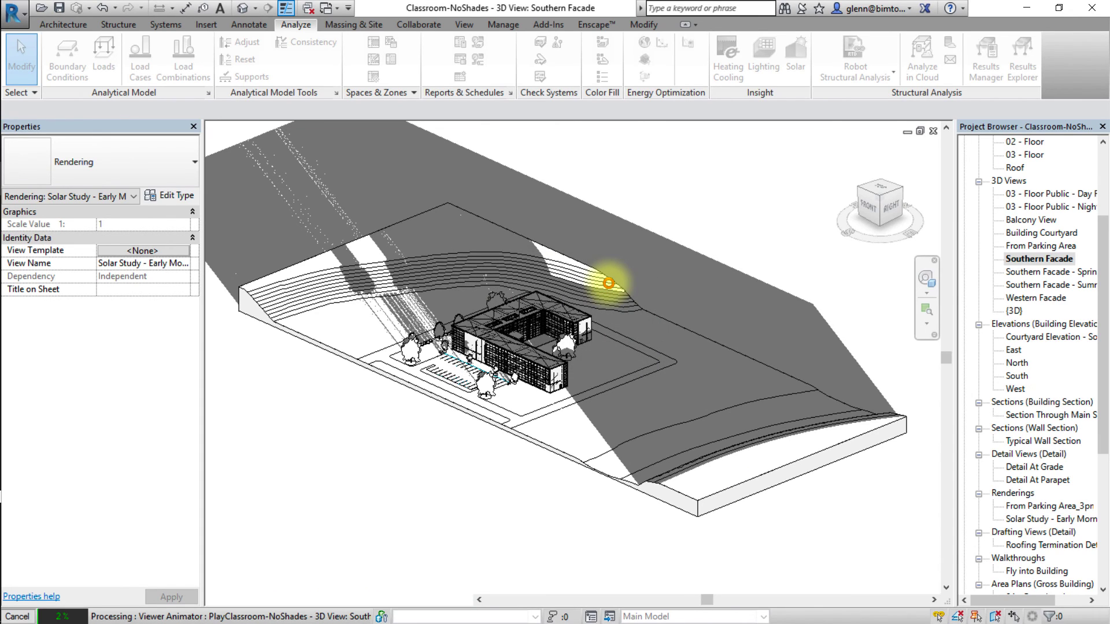